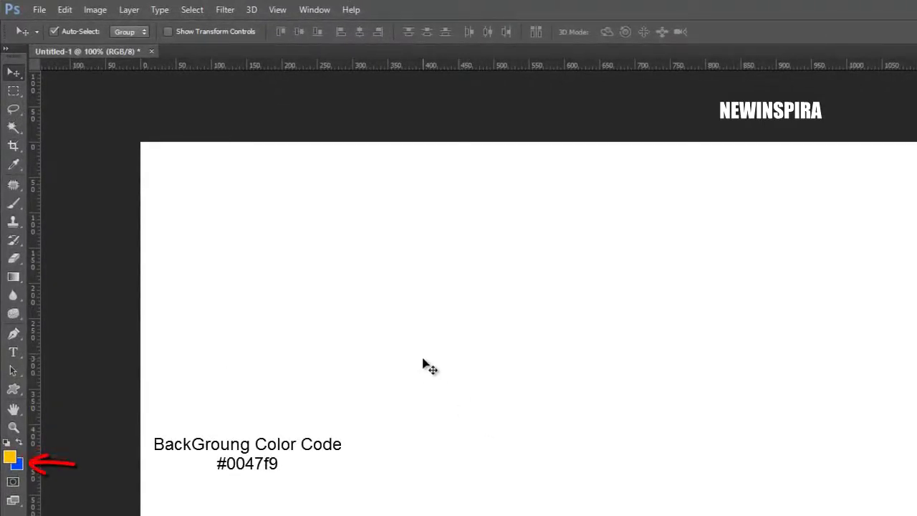
- Fill the whole canvas with the blue background colour #0047f9 using Edit > Fill
{"action": "left_click", "coordinate": [63, 9]}
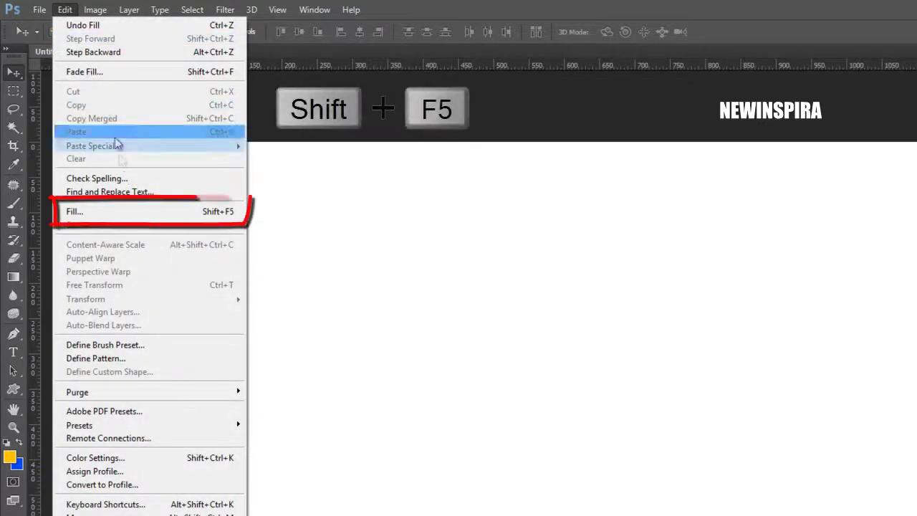
{"action": "left_click", "coordinate": [136, 210]}
{"action": "left_click", "coordinate": [320, 243]}
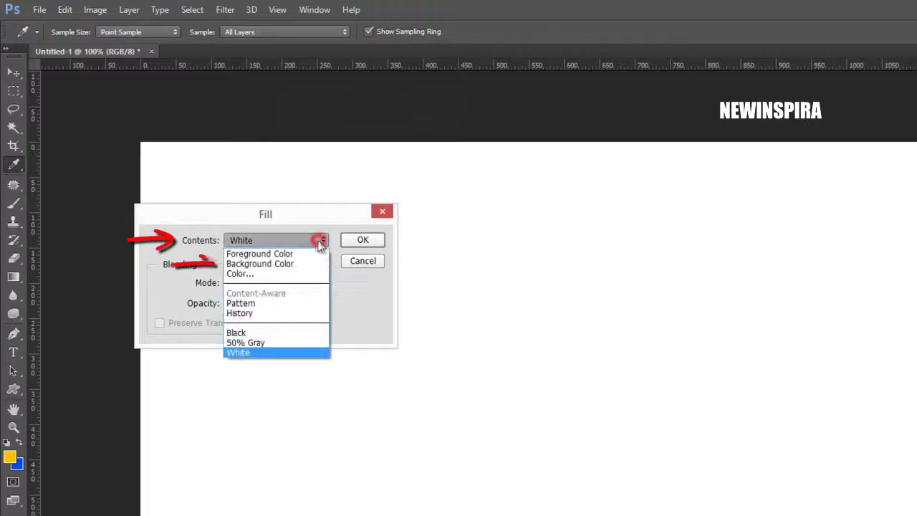
{"action": "left_click", "coordinate": [308, 263]}
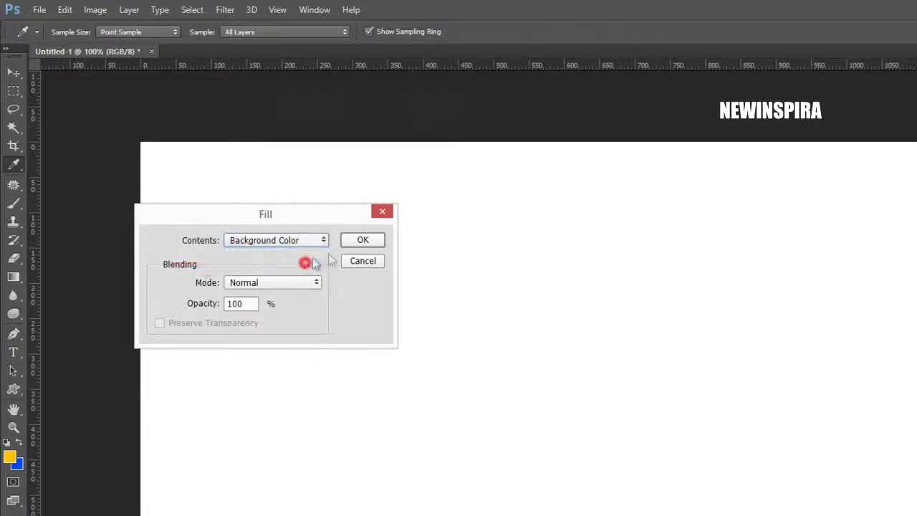
{"action": "left_click", "coordinate": [363, 240]}
{"action": "key", "text": "v"}
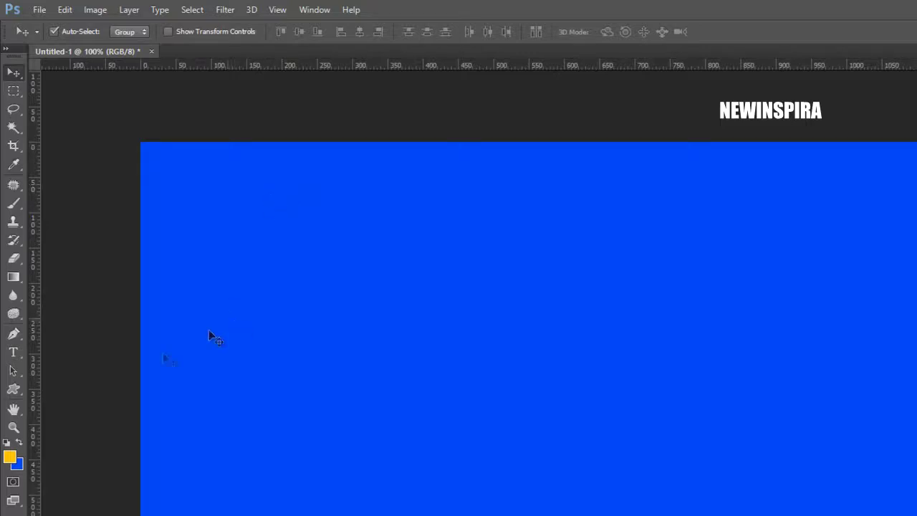
- Draw a yellow rectangle of exactly 500 × 400 px on the blue canvas
{"action": "left_click", "coordinate": [14, 389]}
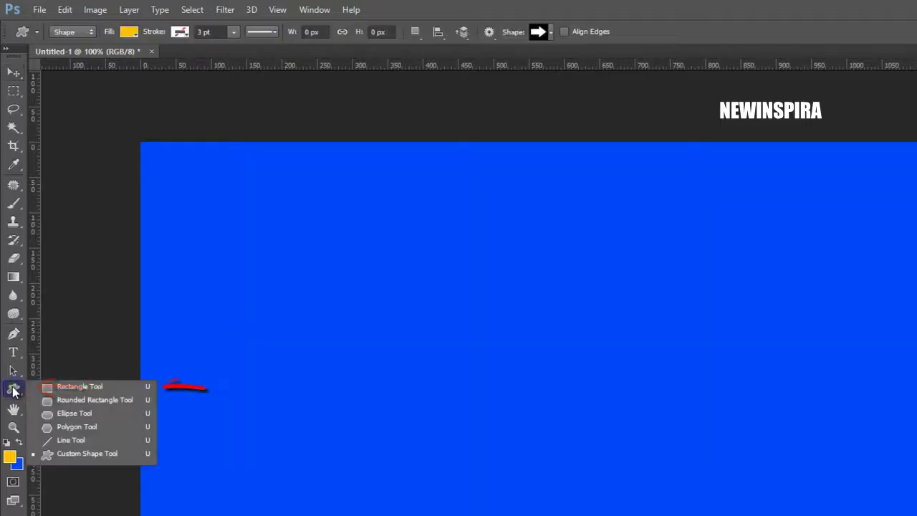
{"action": "left_click", "coordinate": [114, 388]}
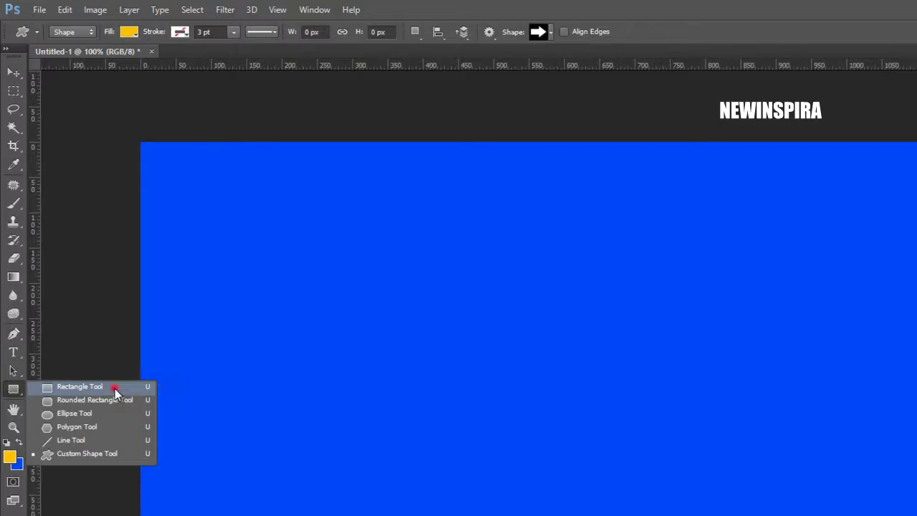
{"action": "left_click", "coordinate": [298, 258]}
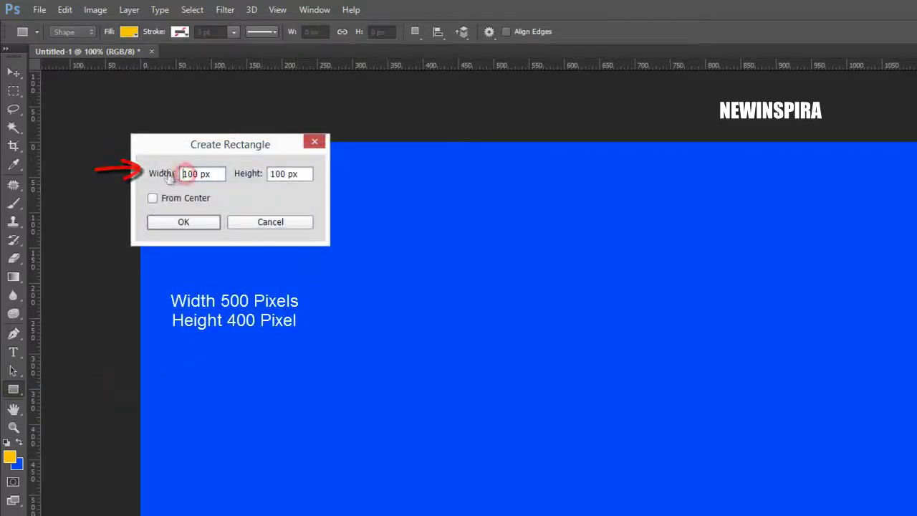
{"action": "left_click", "coordinate": [183, 174]}
{"action": "key", "text": "Delete"}
{"action": "type", "text": "5"}
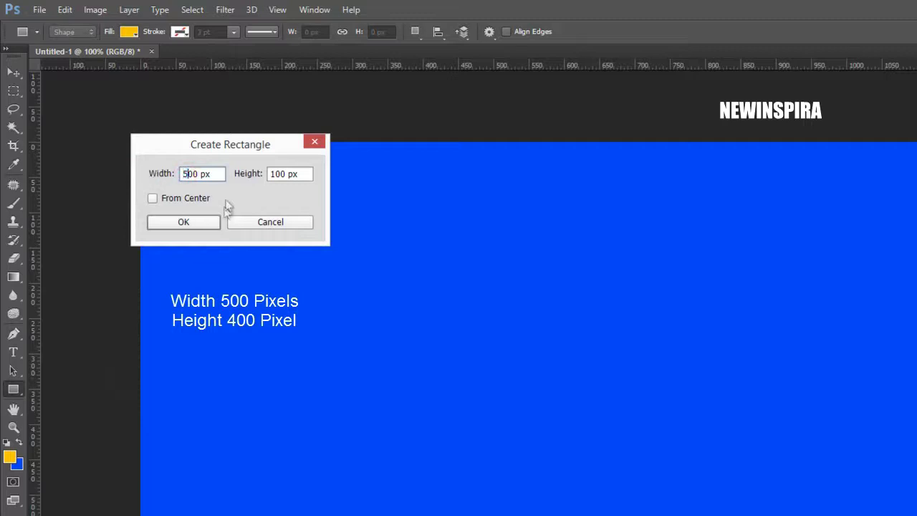
{"action": "left_click_drag", "start_coordinate": [271, 173], "coordinate": [276, 174]}
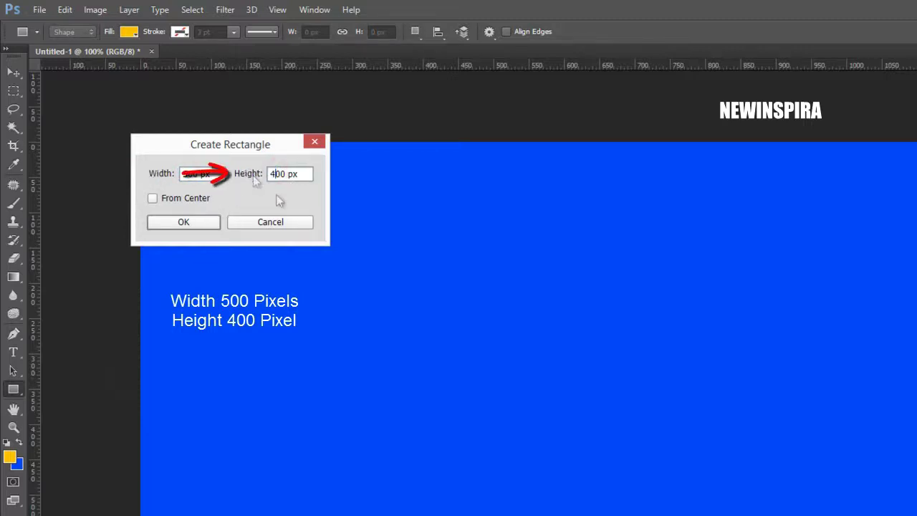
{"action": "left_click", "coordinate": [215, 223]}
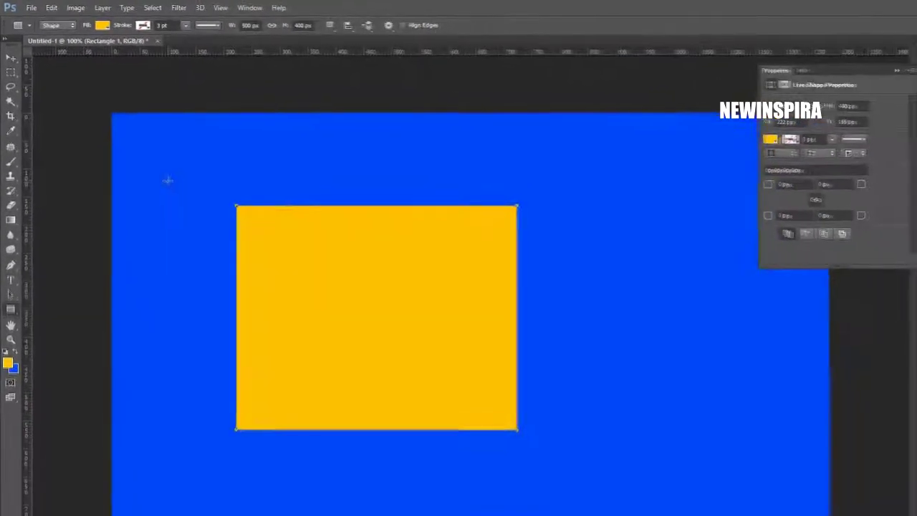
{"action": "left_click", "coordinate": [10, 57]}
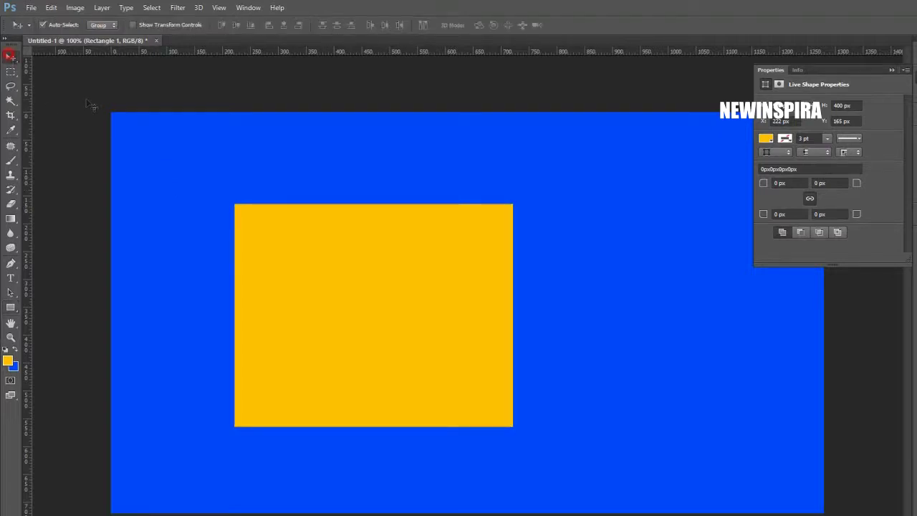
- Move the yellow rectangle toward the canvas centre and start a free transform on it
{"action": "left_click", "coordinate": [891, 70]}
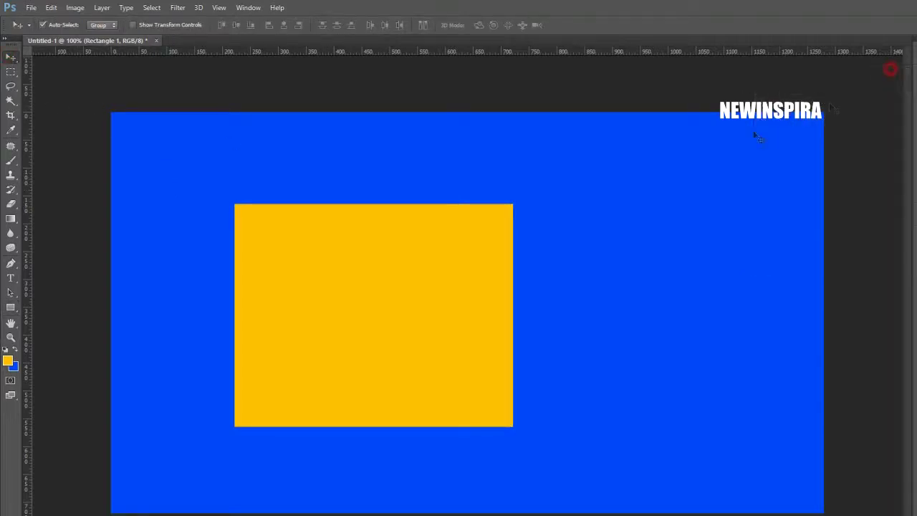
{"action": "left_click_drag", "start_coordinate": [337, 295], "coordinate": [432, 286]}
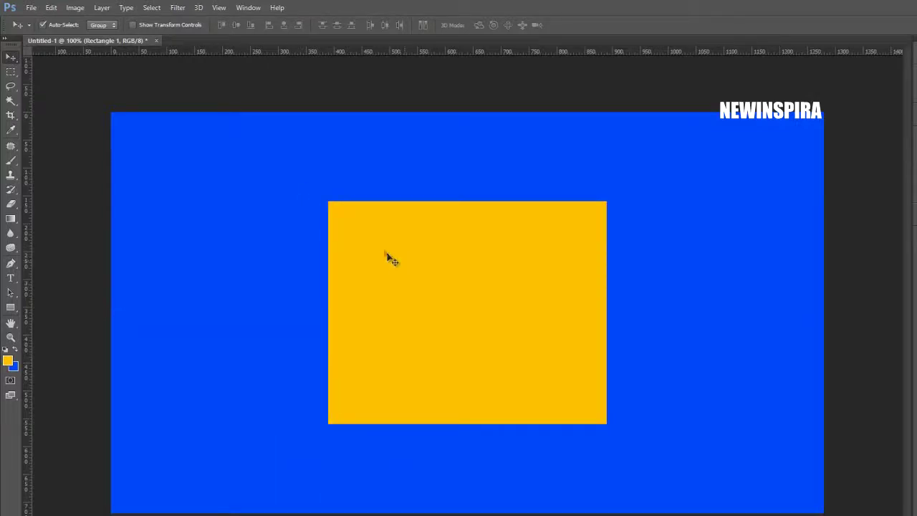
{"action": "left_click", "coordinate": [51, 7]}
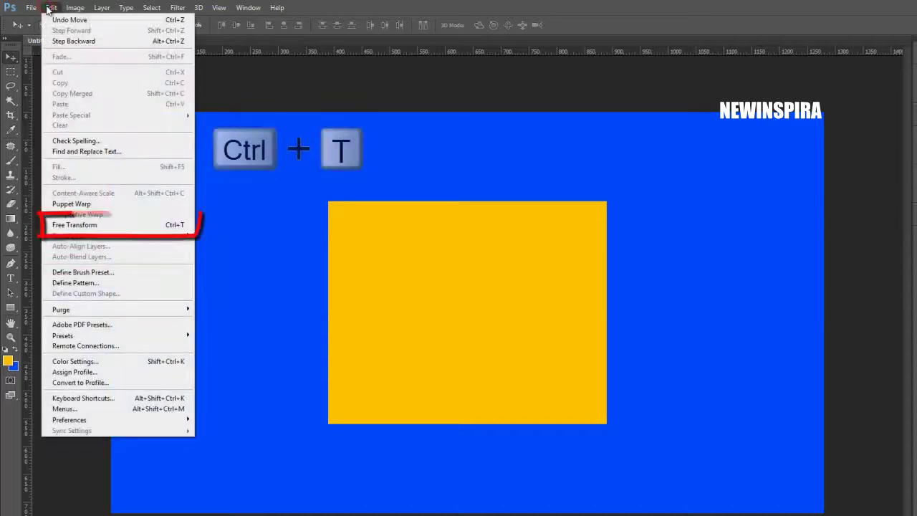
{"action": "left_click", "coordinate": [139, 226]}
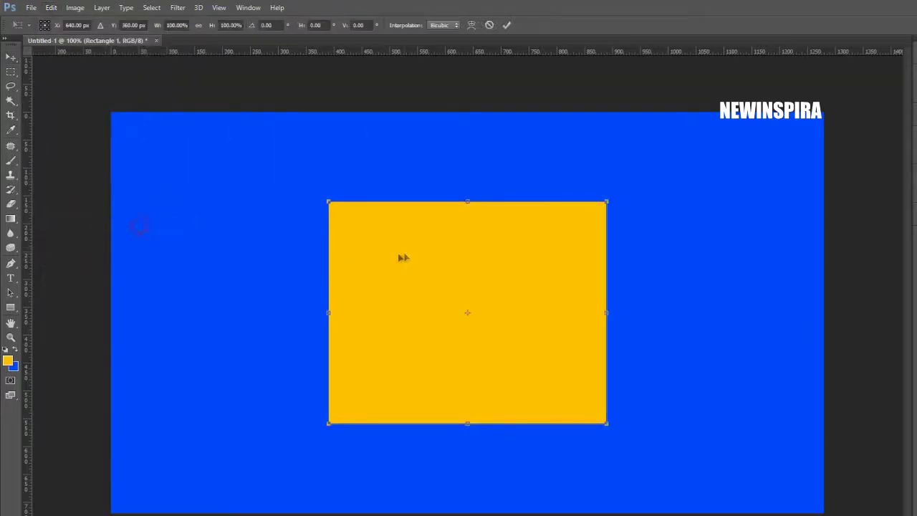
- Apply a perspective transform that tapers and tilts the rectangle into a skewed panel
{"action": "right_click", "coordinate": [380, 223]}
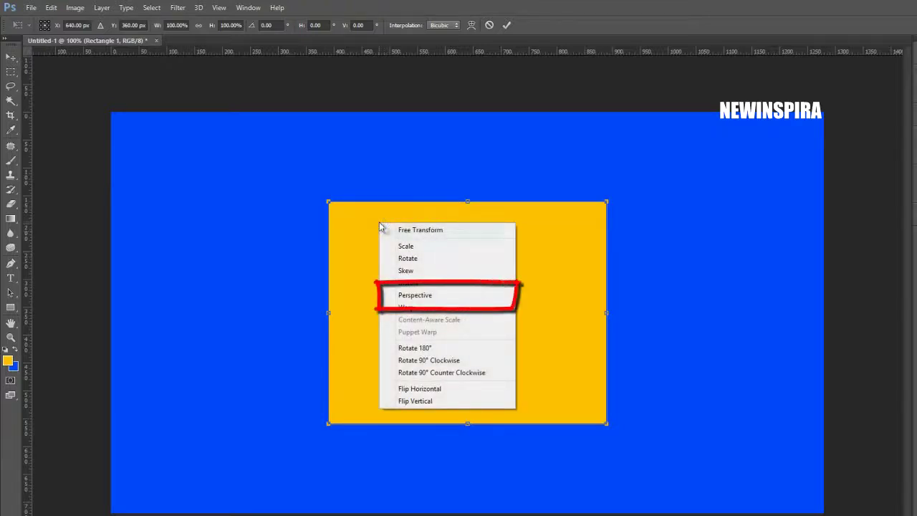
{"action": "left_click", "coordinate": [478, 294]}
{"action": "left_click_drag", "start_coordinate": [329, 204], "coordinate": [335, 229]}
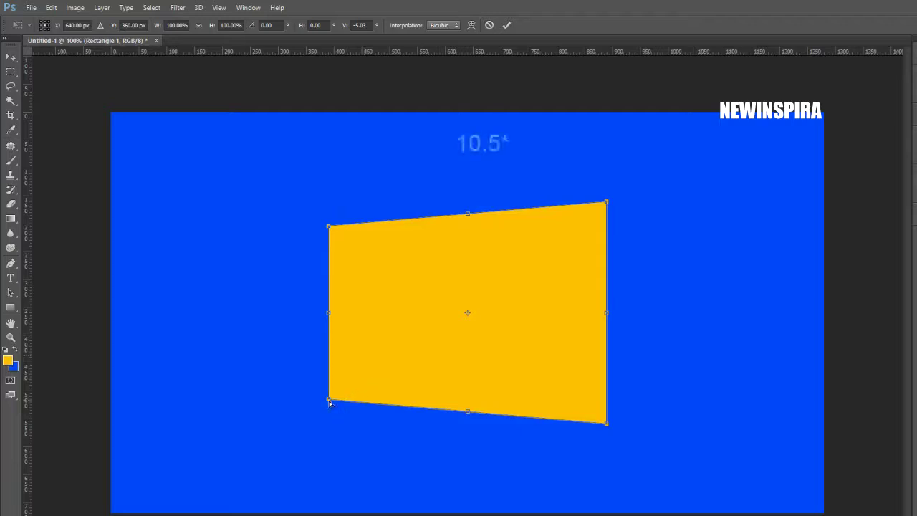
{"action": "left_click_drag", "start_coordinate": [329, 401], "coordinate": [349, 406]}
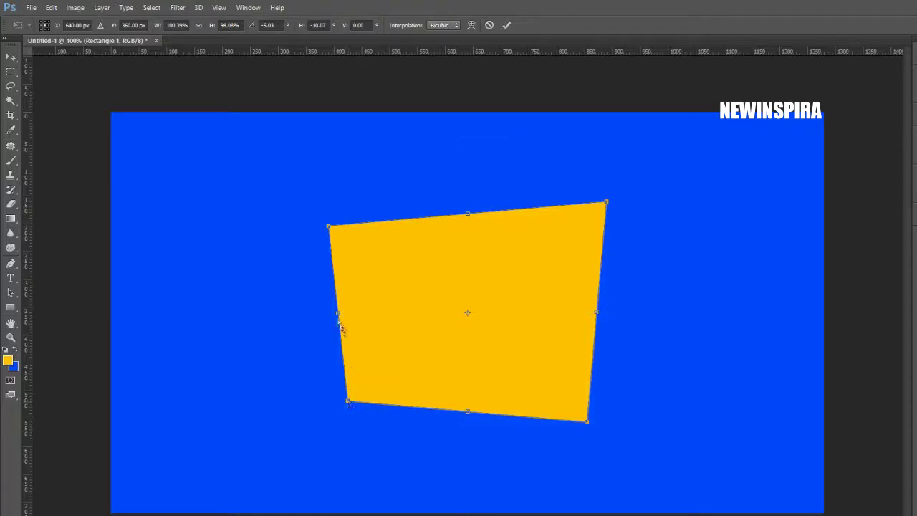
{"action": "left_click", "coordinate": [507, 26]}
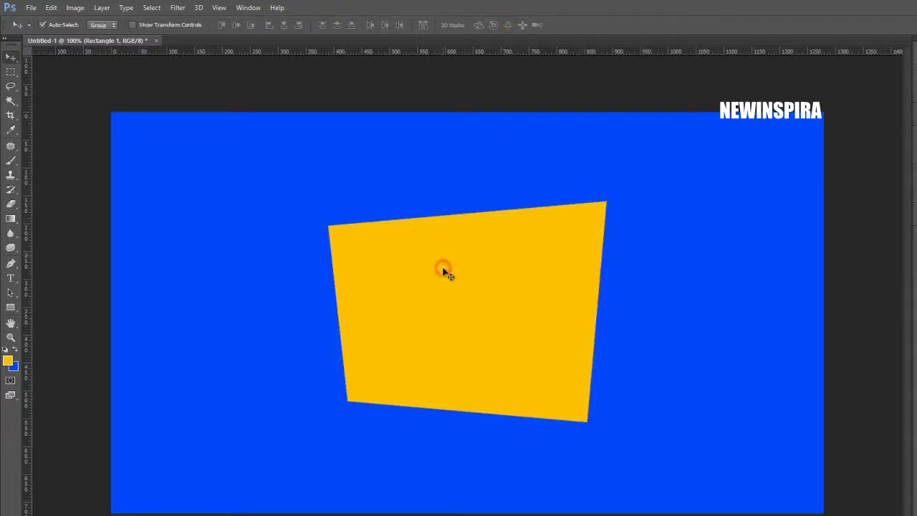
{"action": "left_click", "coordinate": [105, 11]}
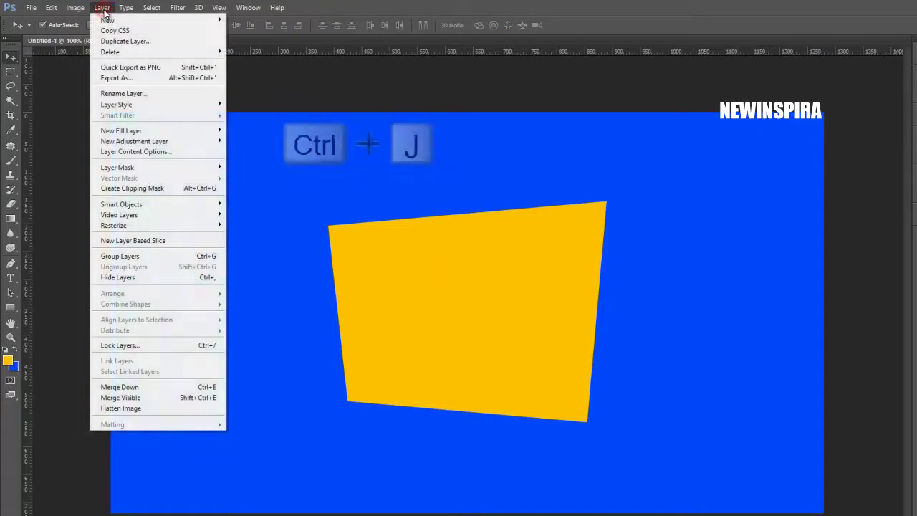
- Duplicate the tilted yellow panel, shift the copy up-left and flip it horizontally
{"action": "left_click", "coordinate": [170, 42]}
{"action": "left_click", "coordinate": [367, 217]}
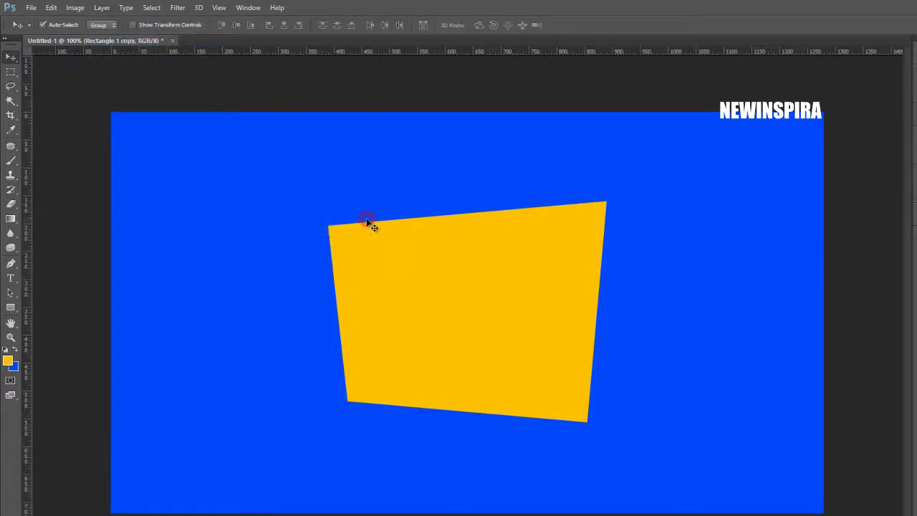
{"action": "left_click_drag", "start_coordinate": [390, 267], "coordinate": [289, 241]}
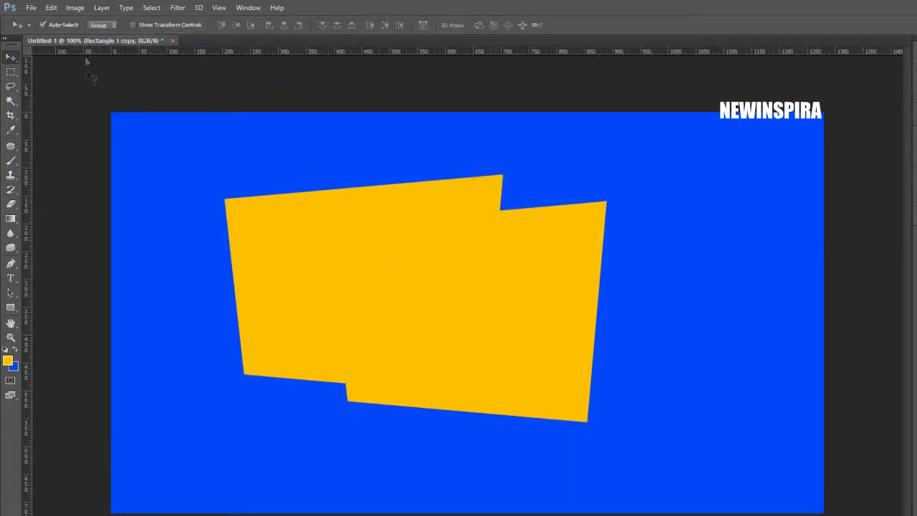
{"action": "left_click", "coordinate": [51, 9]}
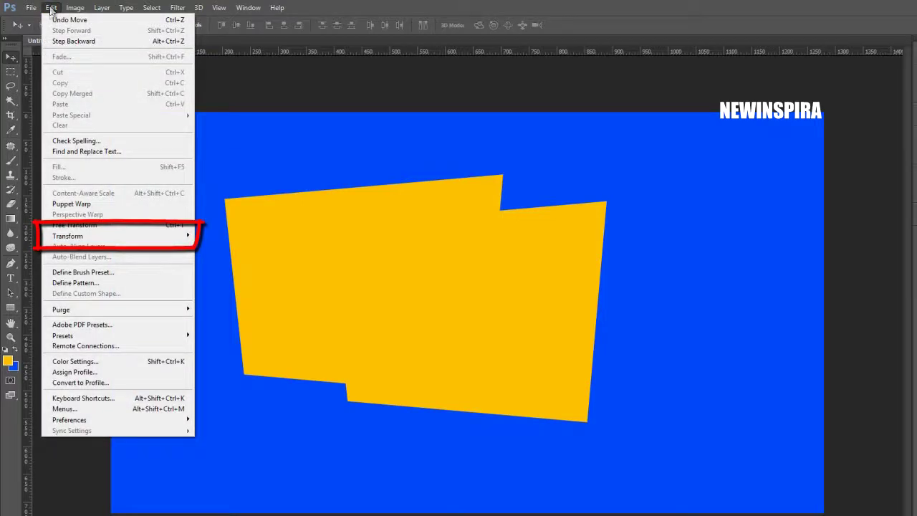
{"action": "mouse_move", "coordinate": [126, 235]}
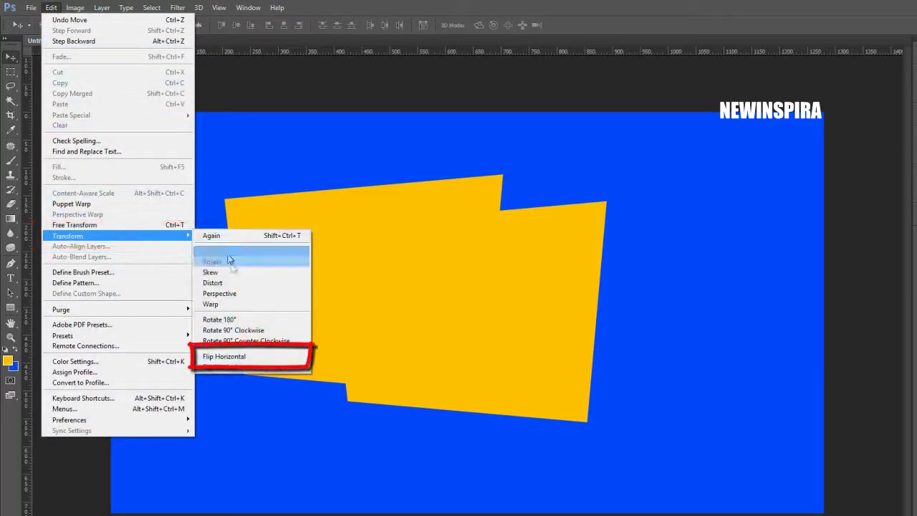
{"action": "left_click", "coordinate": [259, 357]}
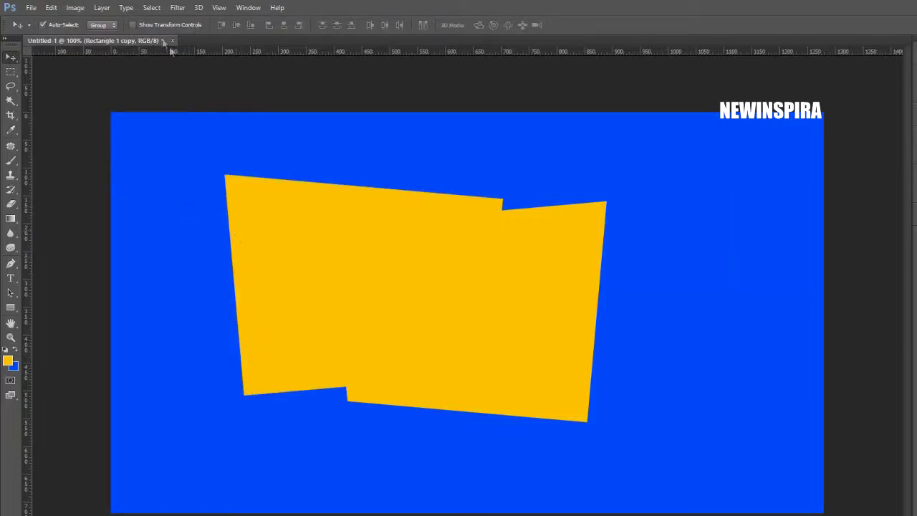
- Rasterize the Rectangle 1 copy shape layer
{"action": "left_click", "coordinate": [102, 8]}
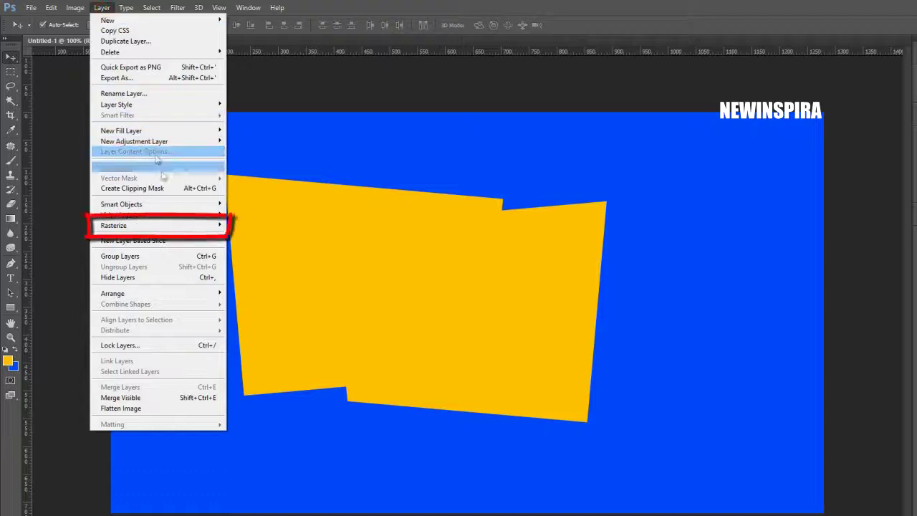
{"action": "mouse_move", "coordinate": [179, 226]}
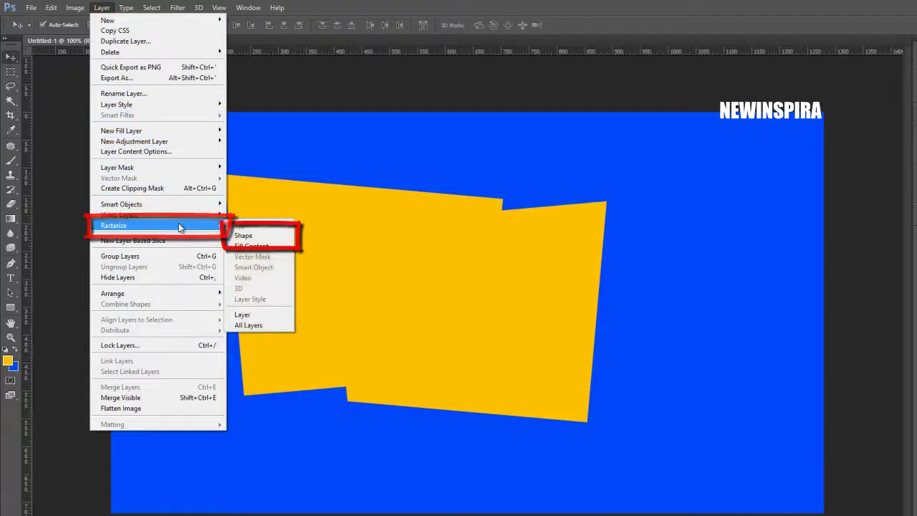
{"action": "left_click", "coordinate": [276, 236]}
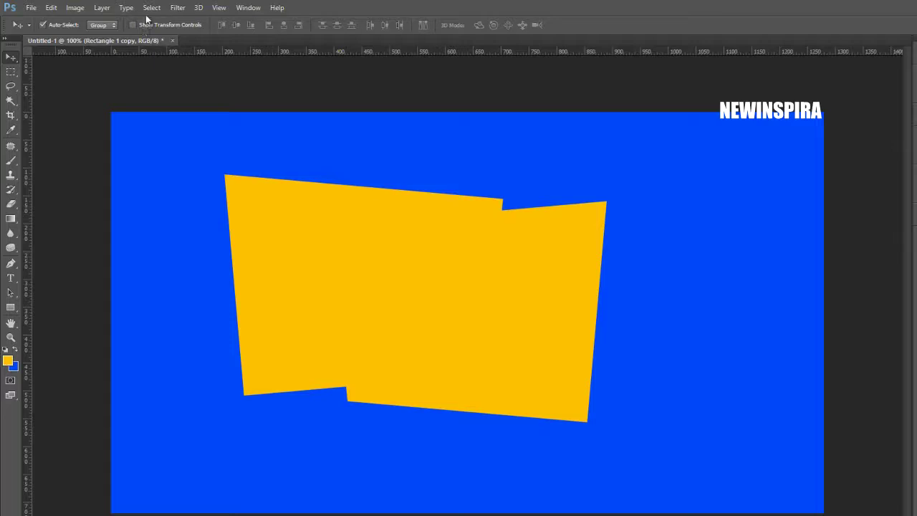
- Duplicate the rasterized panel as Rectangle 1 copy 2 and move it up and left
{"action": "left_click", "coordinate": [103, 8]}
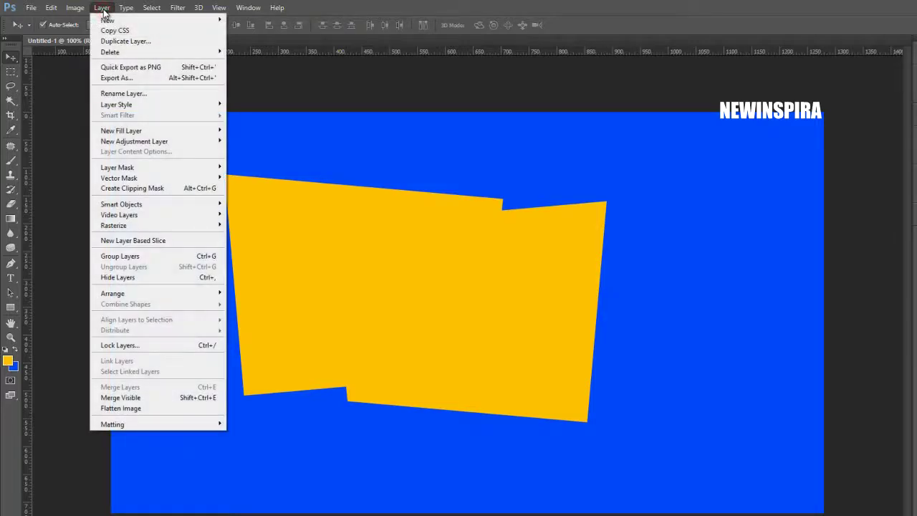
{"action": "left_click", "coordinate": [181, 41]}
{"action": "left_click", "coordinate": [368, 217]}
{"action": "left_click_drag", "start_coordinate": [372, 227], "coordinate": [299, 191]}
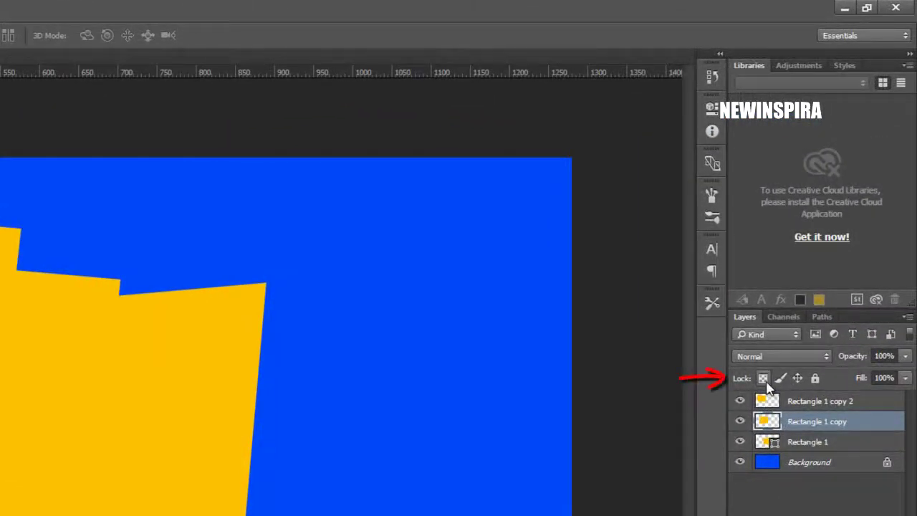
- Lock transparent pixels on Rectangle 1 copy and Rectangle 1 copy 2
{"action": "left_click", "coordinate": [764, 378]}
{"action": "left_click", "coordinate": [766, 400]}
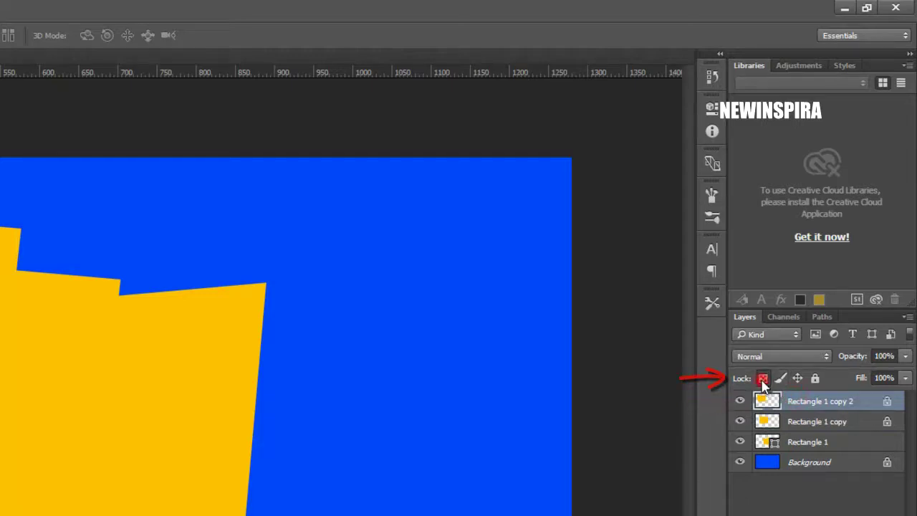
{"action": "left_click", "coordinate": [797, 422]}
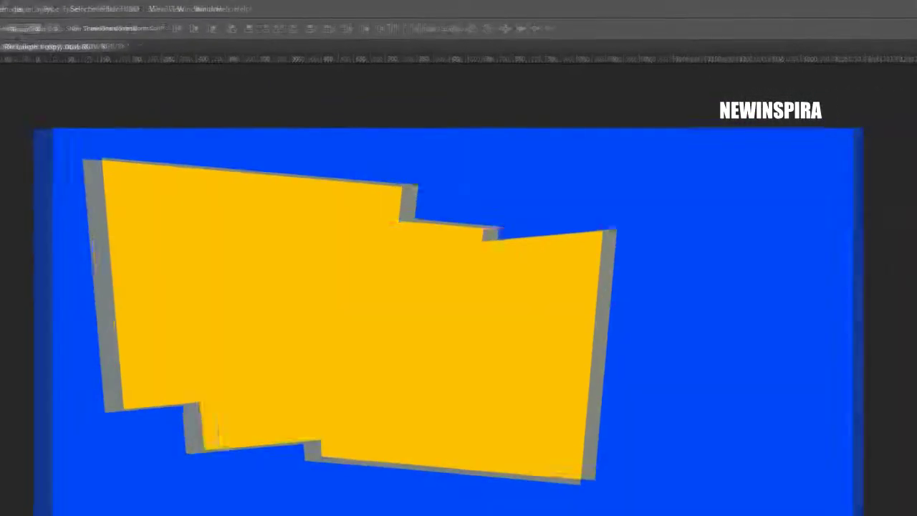
{"action": "left_click", "coordinate": [56, 8]}
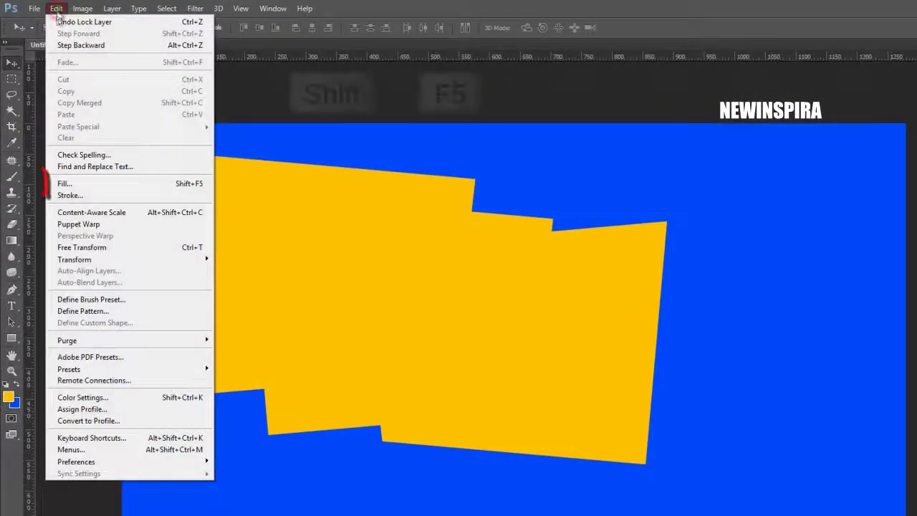
- Fill the middle panel, Rectangle 1 copy, with solid black
{"action": "left_click", "coordinate": [111, 184]}
{"action": "left_click", "coordinate": [278, 207]}
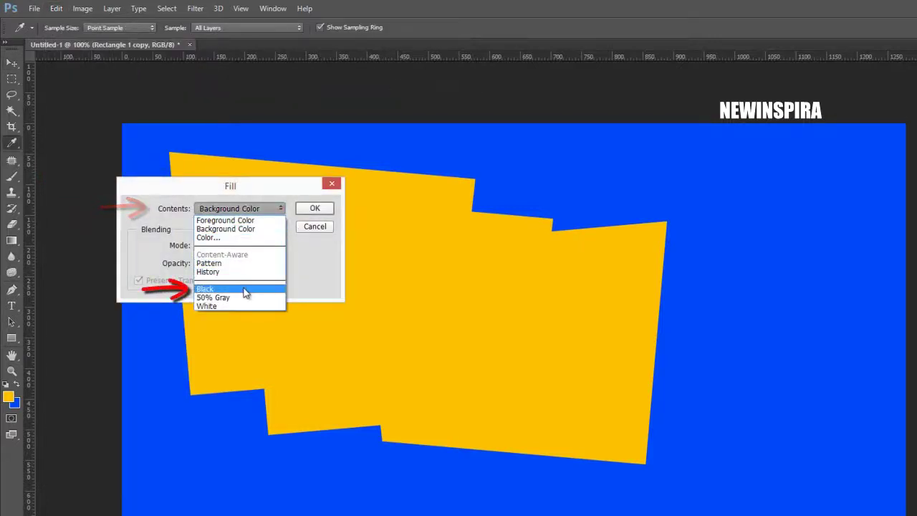
{"action": "left_click", "coordinate": [244, 289]}
{"action": "left_click", "coordinate": [315, 209]}
{"action": "key", "text": "v"}
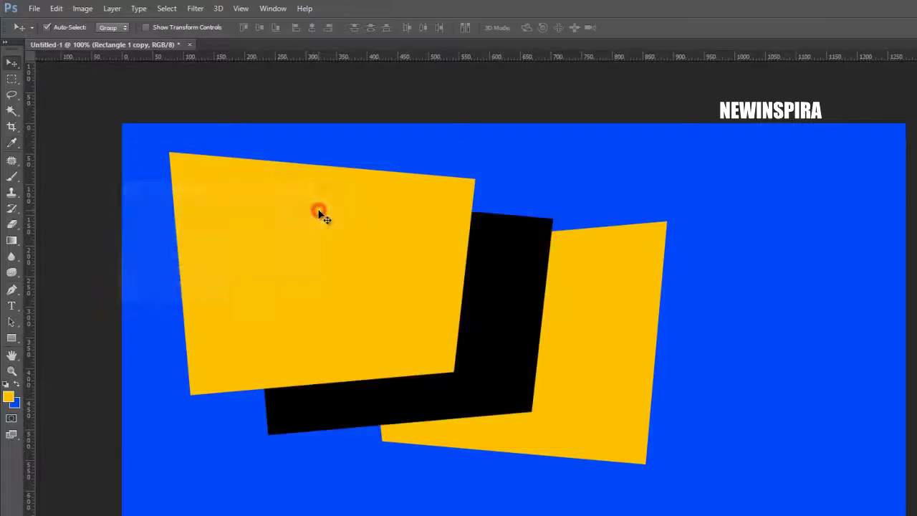
- Fill the upper-left panel, Rectangle 1 copy 2, with 50% Gray
{"action": "left_click_drag", "start_coordinate": [329, 217], "coordinate": [327, 224]}
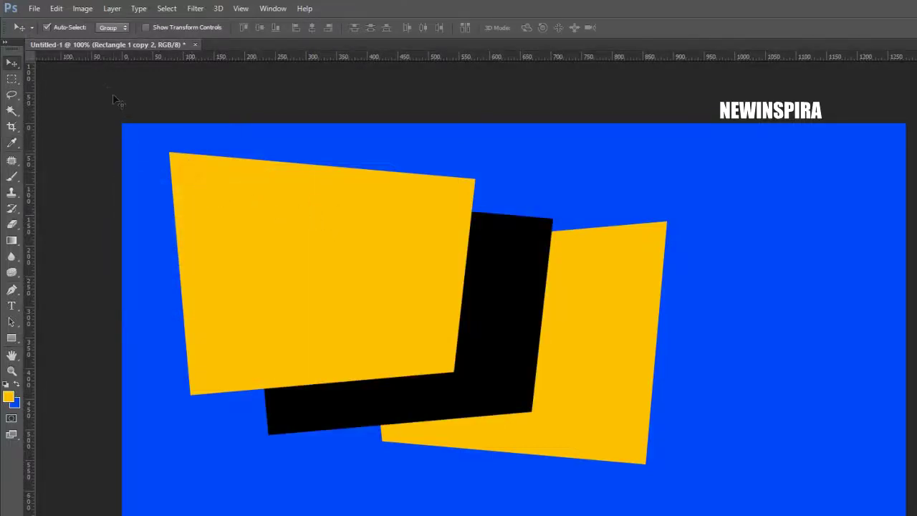
{"action": "left_click", "coordinate": [56, 8]}
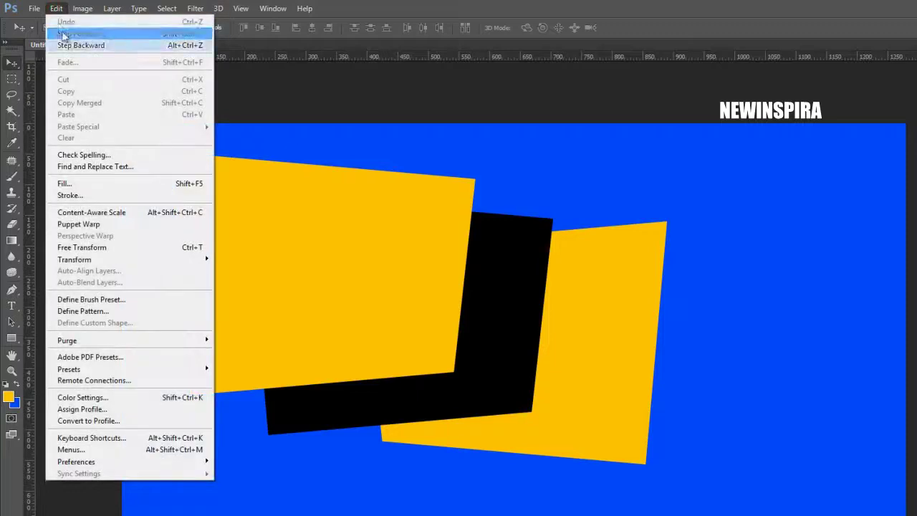
{"action": "left_click", "coordinate": [142, 184]}
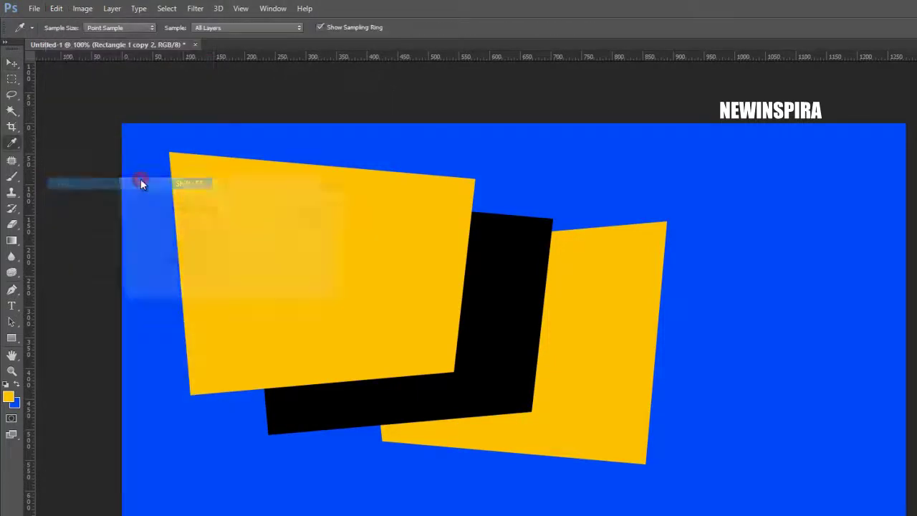
{"action": "left_click", "coordinate": [262, 208]}
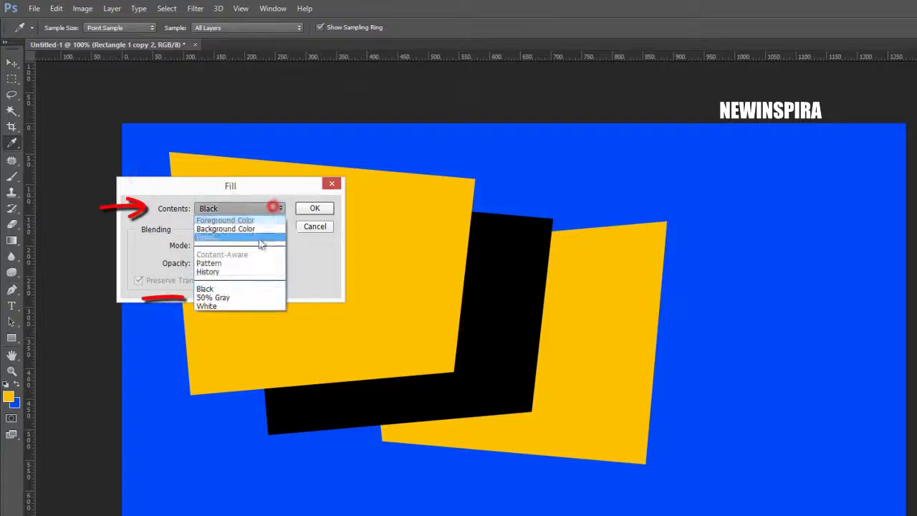
{"action": "left_click", "coordinate": [255, 297]}
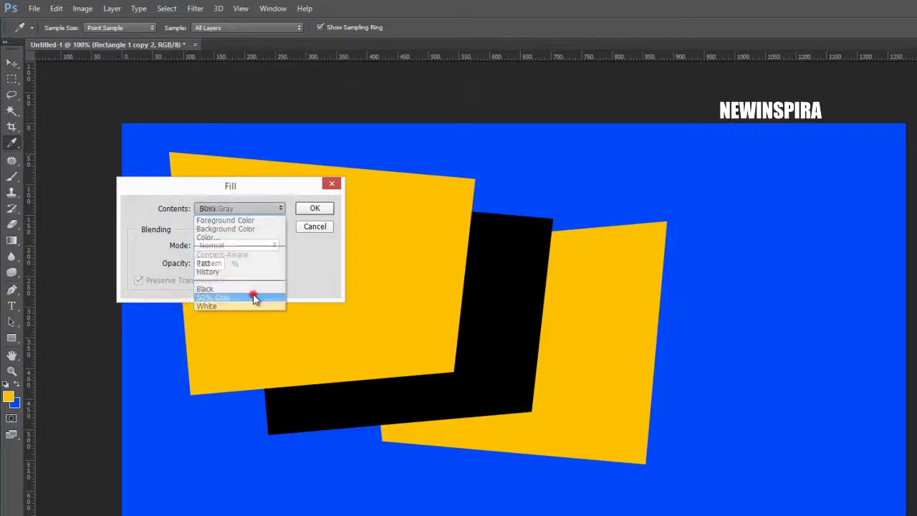
{"action": "left_click", "coordinate": [321, 208]}
{"action": "key", "text": "v"}
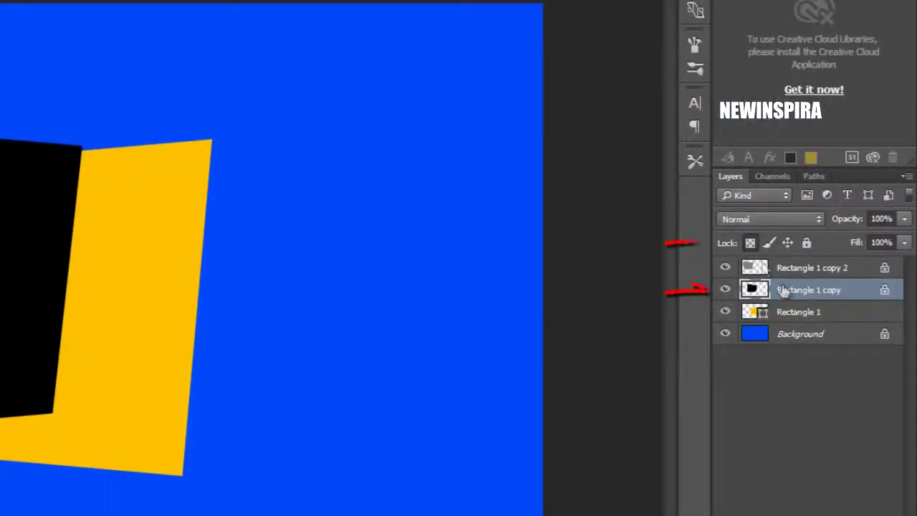
- Unlock transparent pixels on Rectangle 1 copy 2 and reselect Rectangle 1 copy
{"action": "left_click", "coordinate": [780, 270]}
{"action": "left_click", "coordinate": [750, 244]}
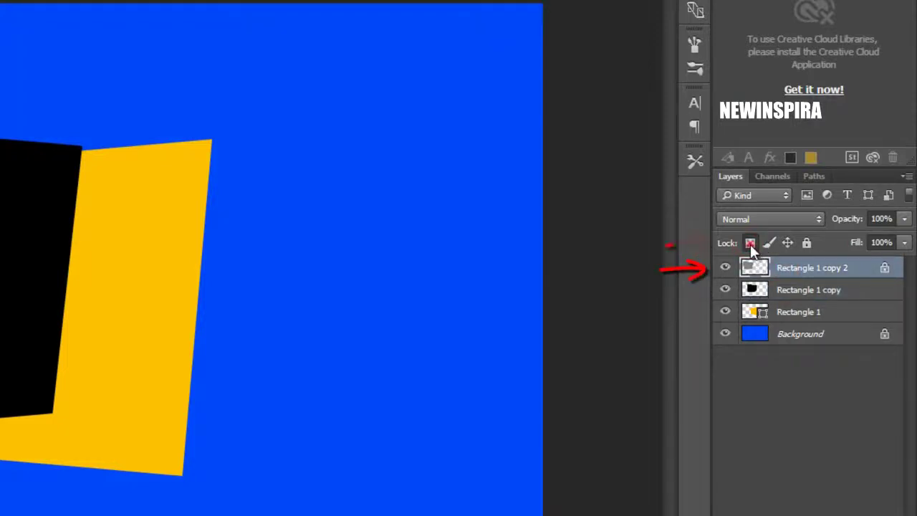
{"action": "left_click", "coordinate": [790, 292]}
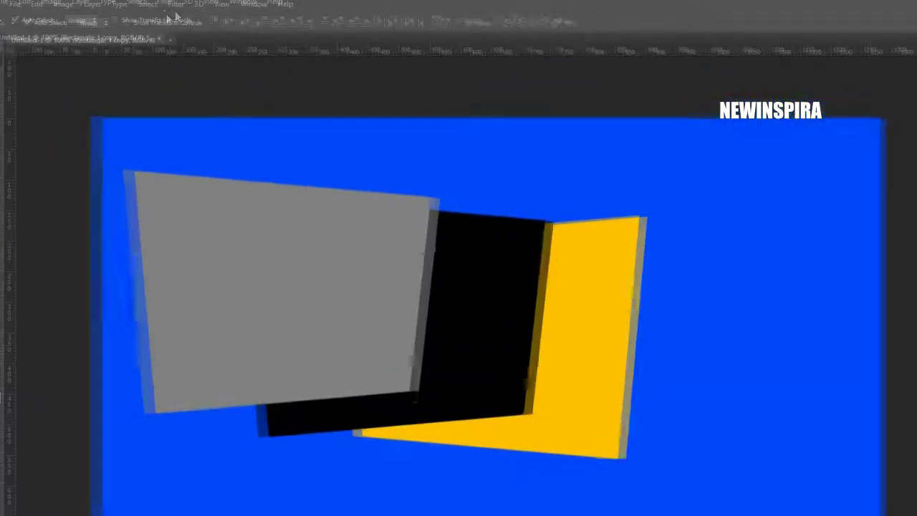
{"action": "left_click", "coordinate": [193, 8]}
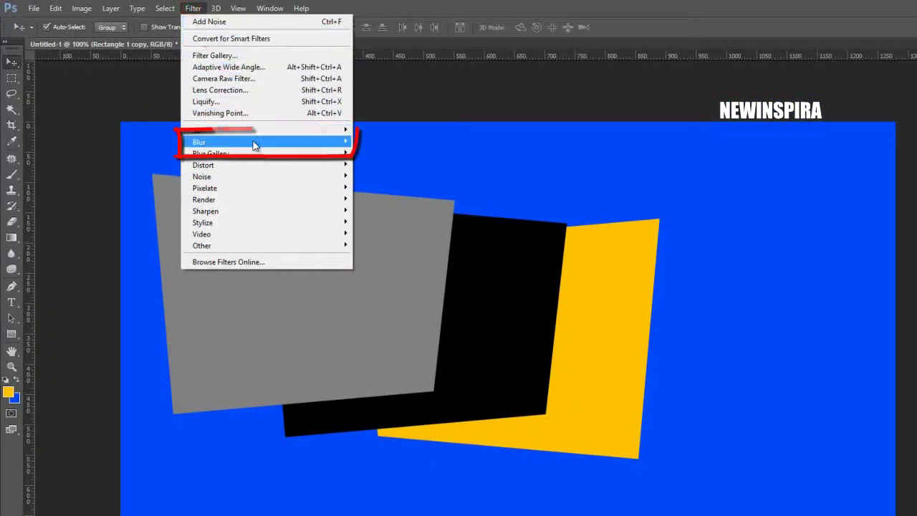
- Give the black panel a 10-pixel Gaussian Blur, then shift it and the gray panel right and down
{"action": "mouse_move", "coordinate": [253, 142]}
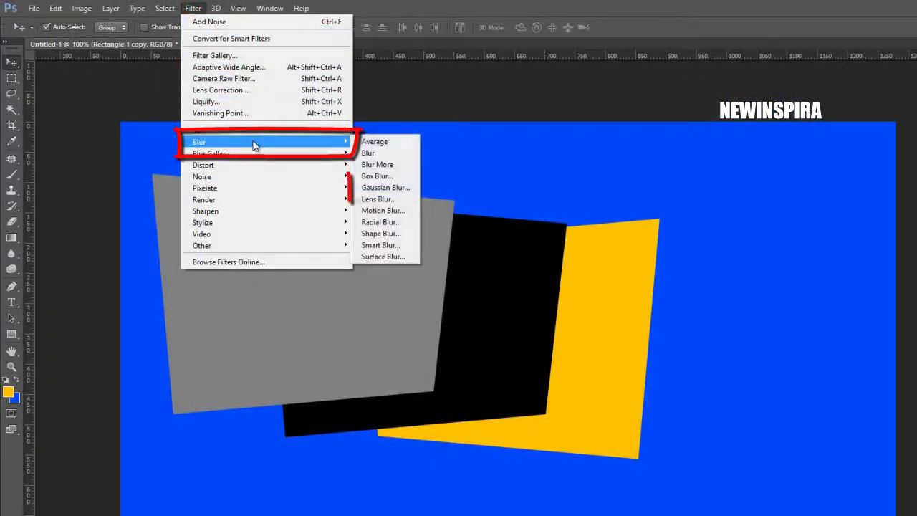
{"action": "left_click", "coordinate": [410, 192]}
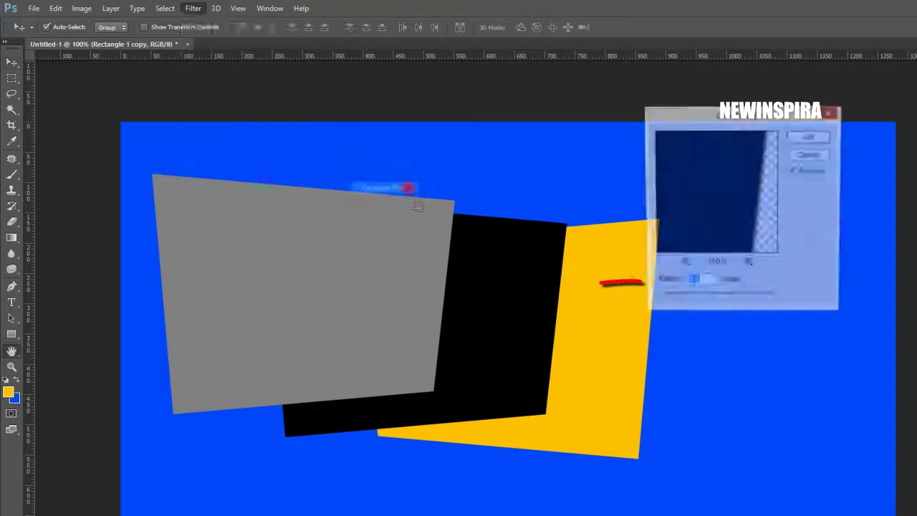
{"action": "type", "text": "10"}
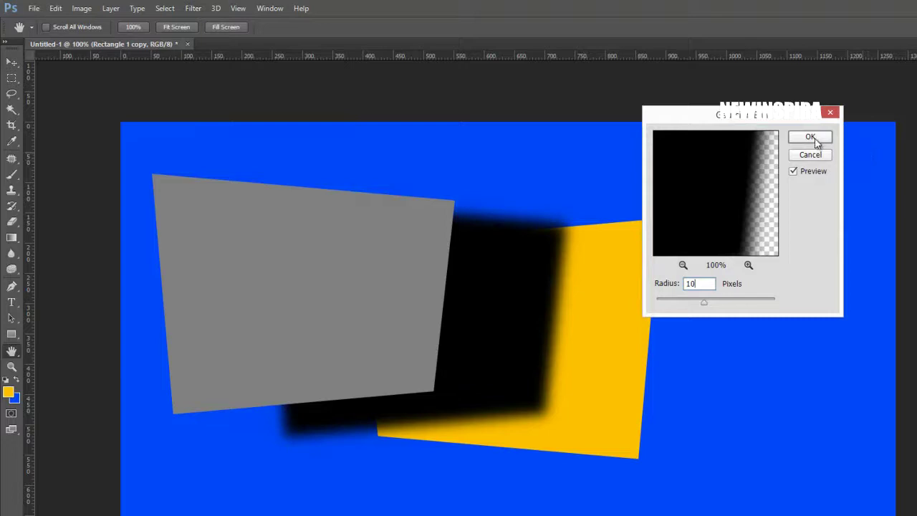
{"action": "left_click_drag", "start_coordinate": [781, 118], "coordinate": [518, 169]}
{"action": "left_click", "coordinate": [550, 189]}
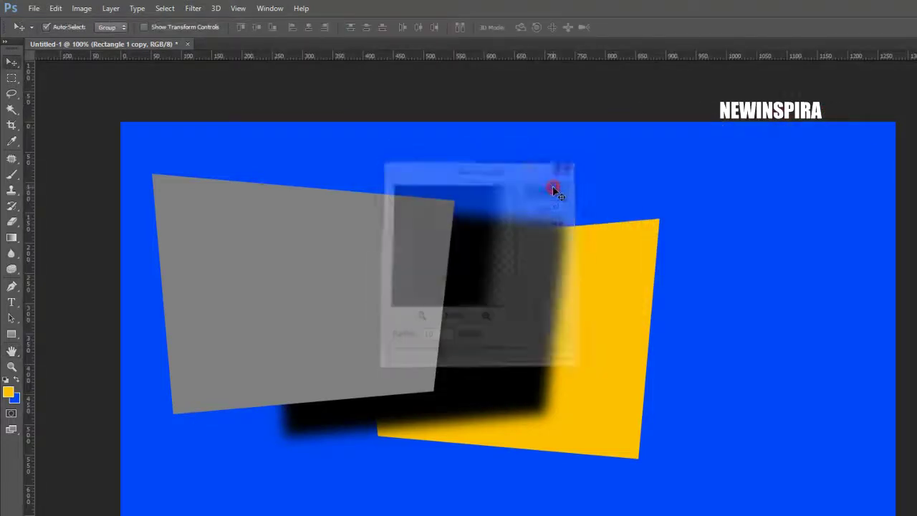
{"action": "left_click_drag", "start_coordinate": [482, 304], "coordinate": [551, 332]}
{"action": "left_click_drag", "start_coordinate": [326, 291], "coordinate": [492, 325]}
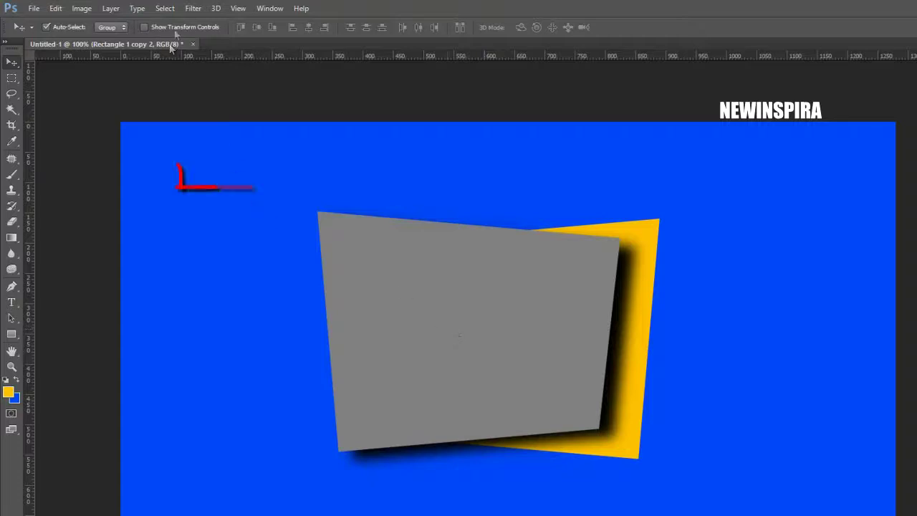
- Add 5% Gaussian monochromatic noise to the gray front panel
{"action": "left_click", "coordinate": [192, 8]}
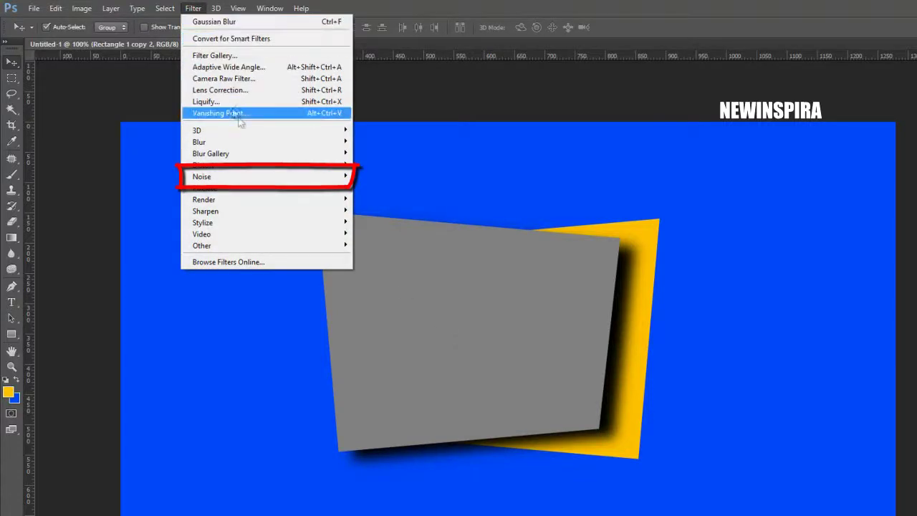
{"action": "mouse_move", "coordinate": [279, 180]}
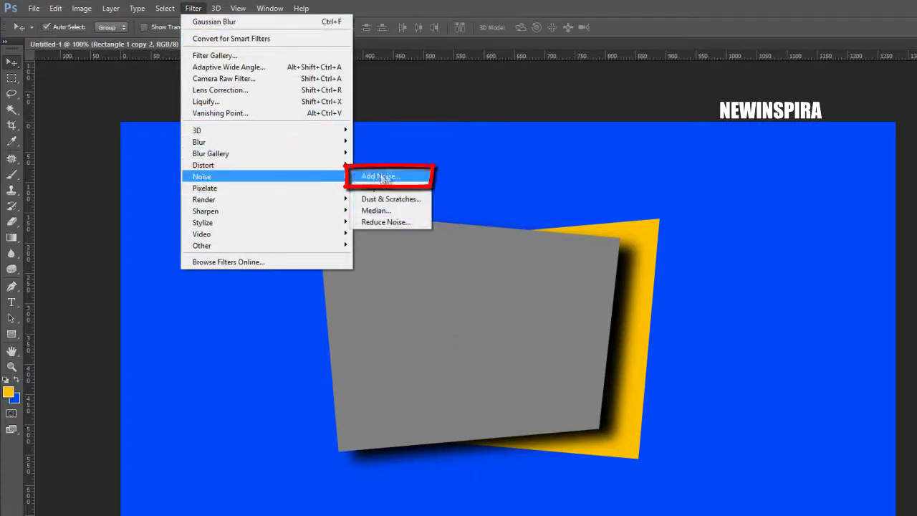
{"action": "left_click", "coordinate": [411, 177]}
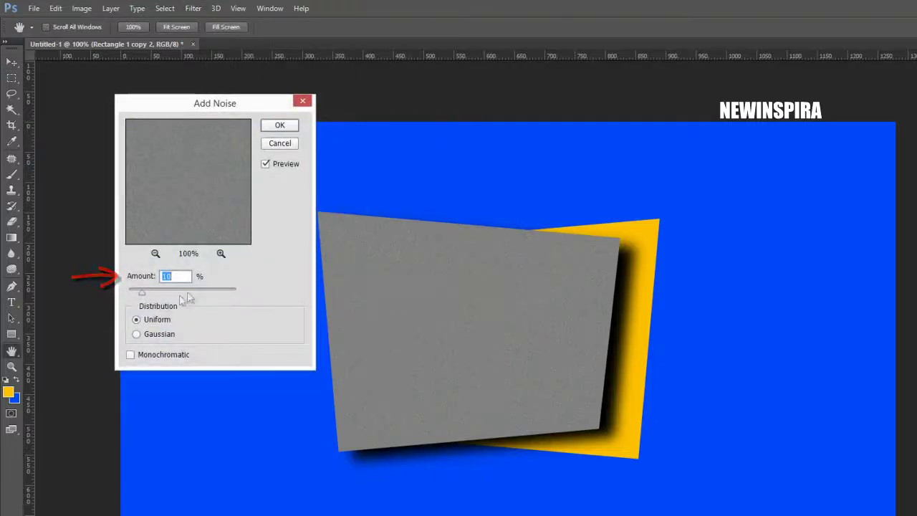
{"action": "type", "text": "5"}
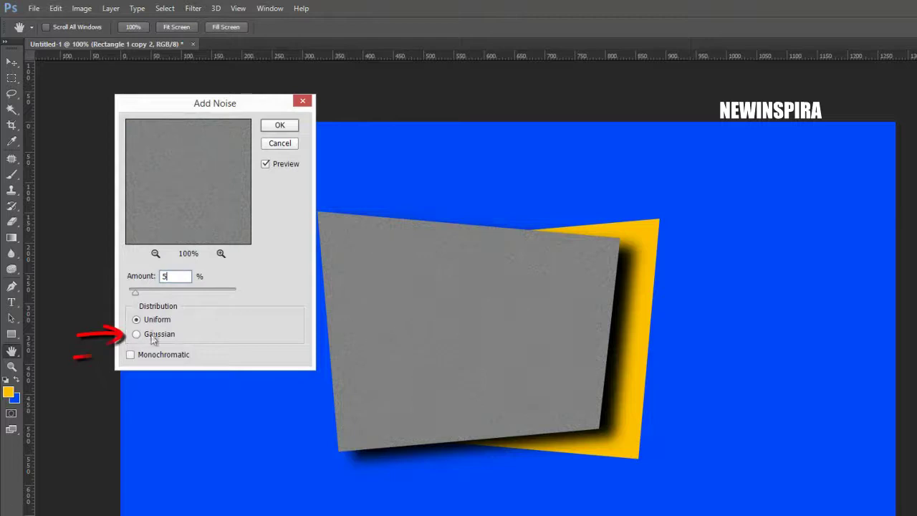
{"action": "left_click", "coordinate": [151, 335]}
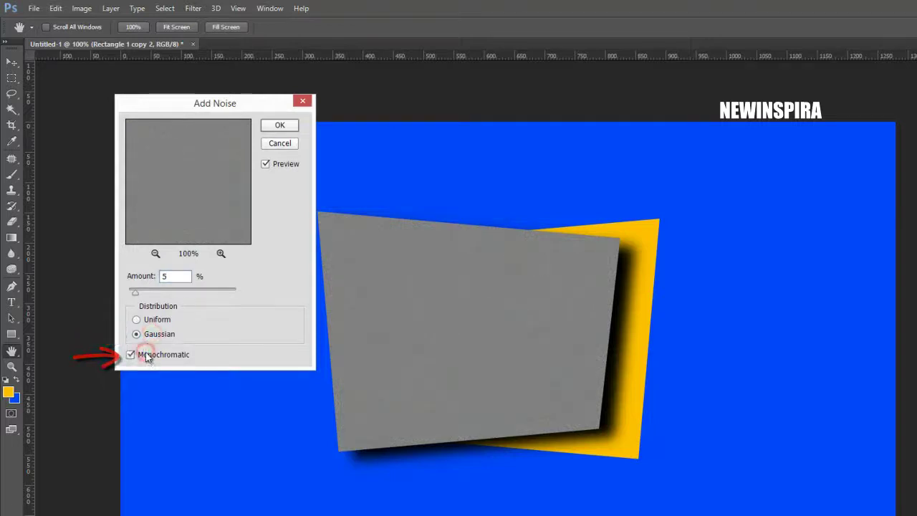
{"action": "left_click", "coordinate": [283, 126]}
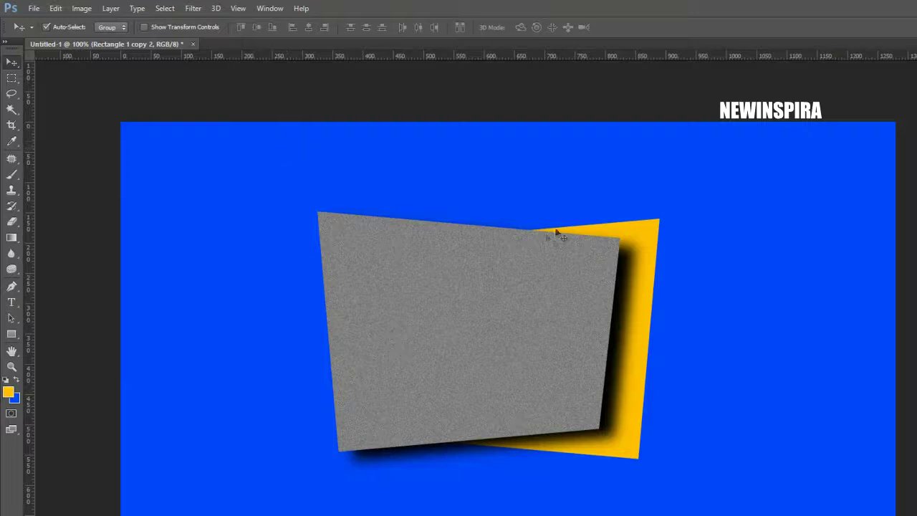
{"action": "left_click", "coordinate": [645, 231]}
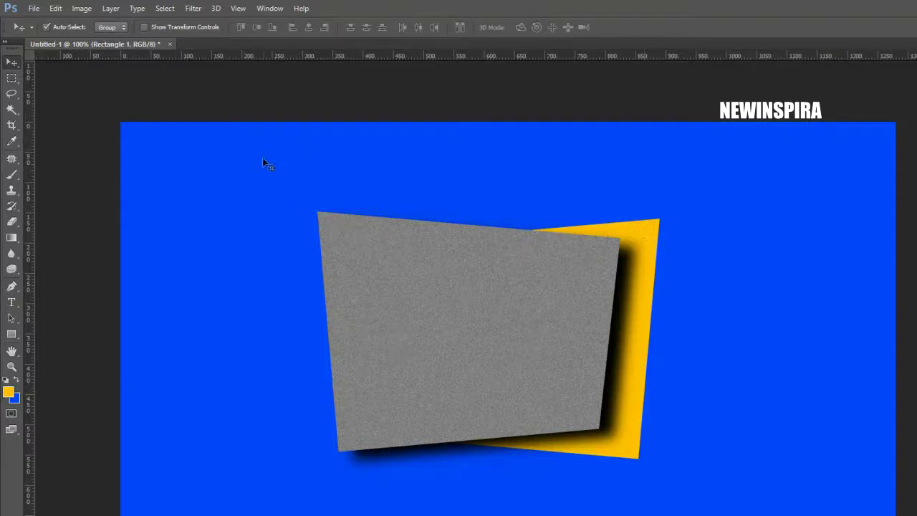
- Give Rectangle 1 a drop shadow: 60% opacity, 120° angle, 5 px distance, 5% spread, 15 px size
{"action": "left_click", "coordinate": [109, 9]}
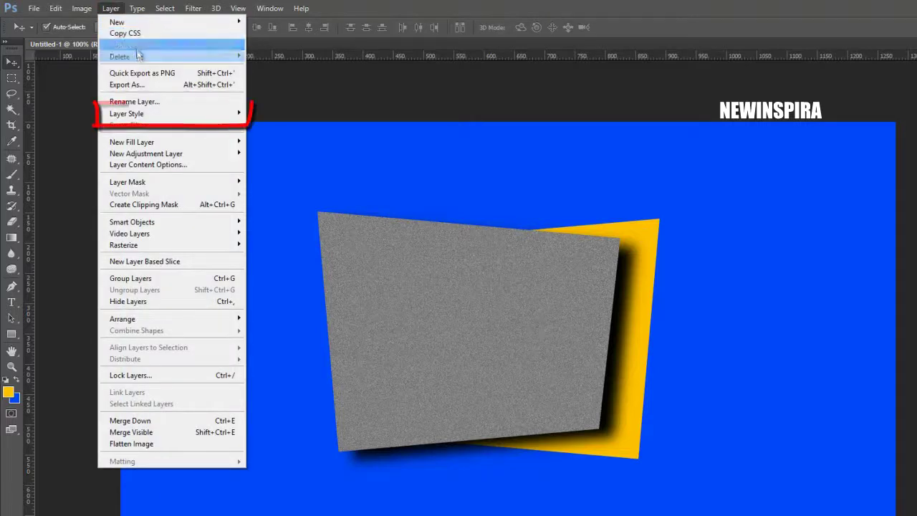
{"action": "mouse_move", "coordinate": [172, 115]}
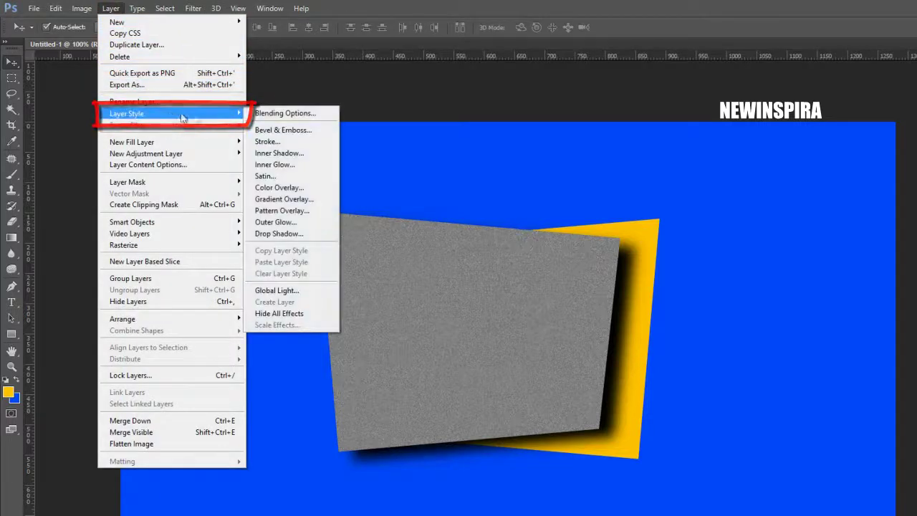
{"action": "left_click", "coordinate": [311, 235]}
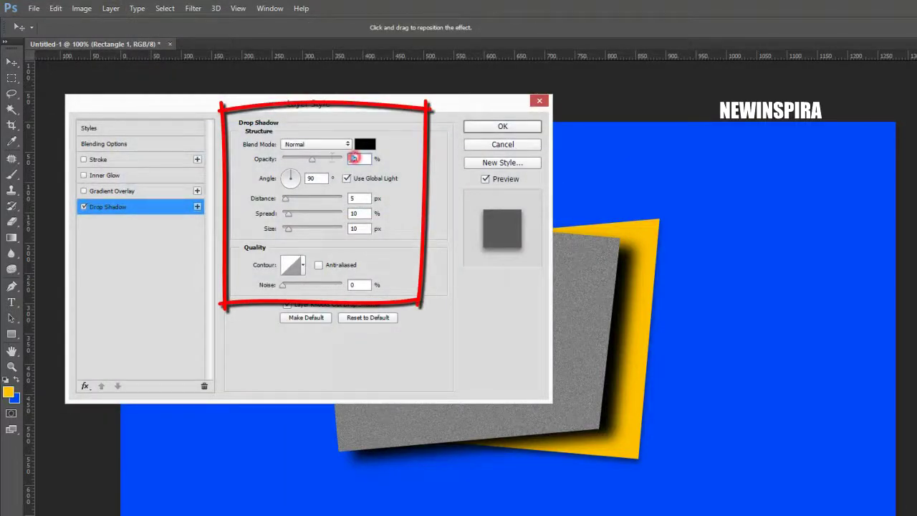
{"action": "type", "text": "60"}
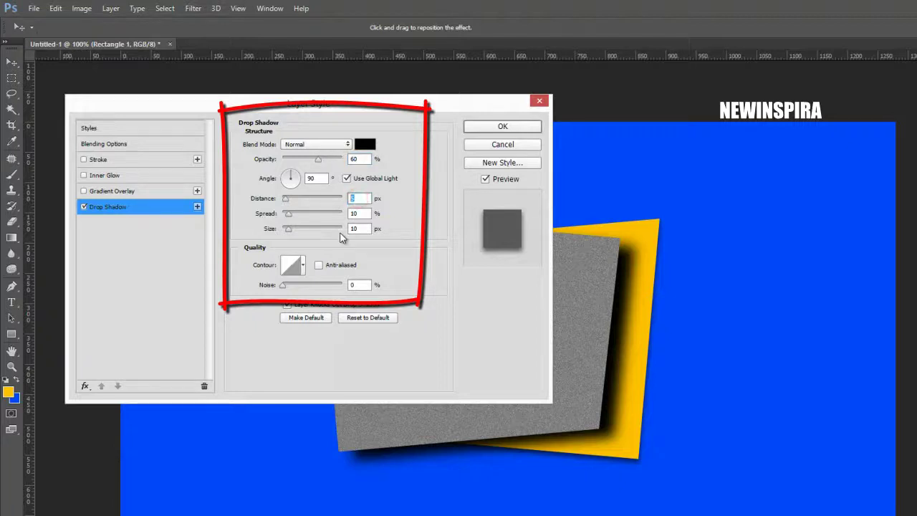
{"action": "type", "text": "120"}
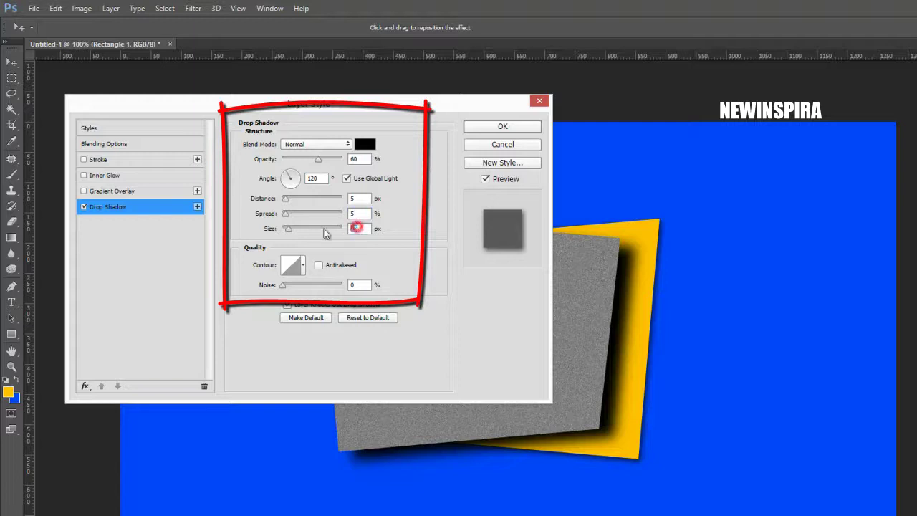
{"action": "type", "text": "15"}
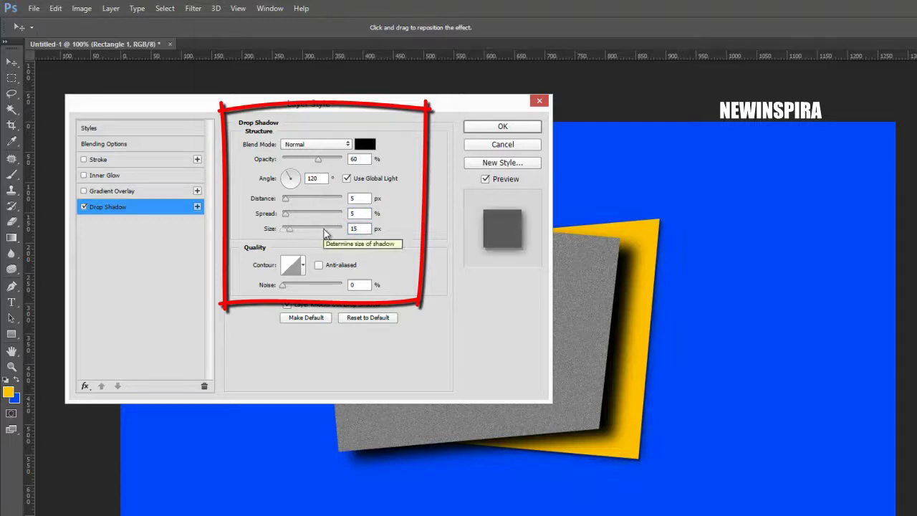
{"action": "left_click", "coordinate": [493, 127]}
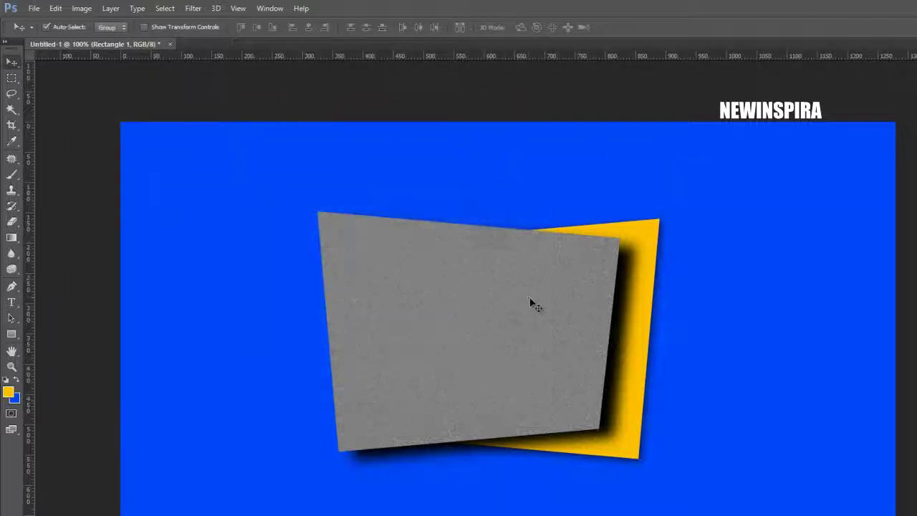
{"action": "left_click", "coordinate": [341, 228], "text": "alt"}
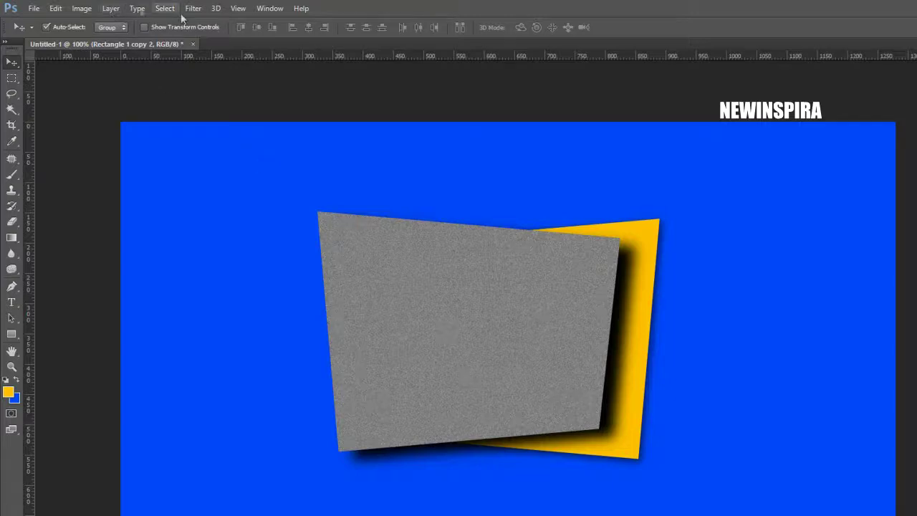
- Add a 1 px inside reflected-gradient stroke at 0° to the gray front panel
{"action": "left_click", "coordinate": [111, 9]}
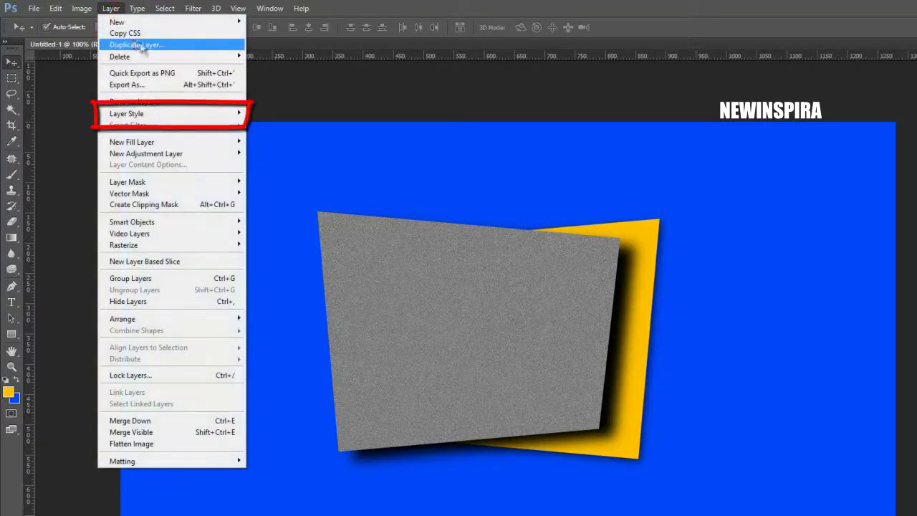
{"action": "mouse_move", "coordinate": [175, 117]}
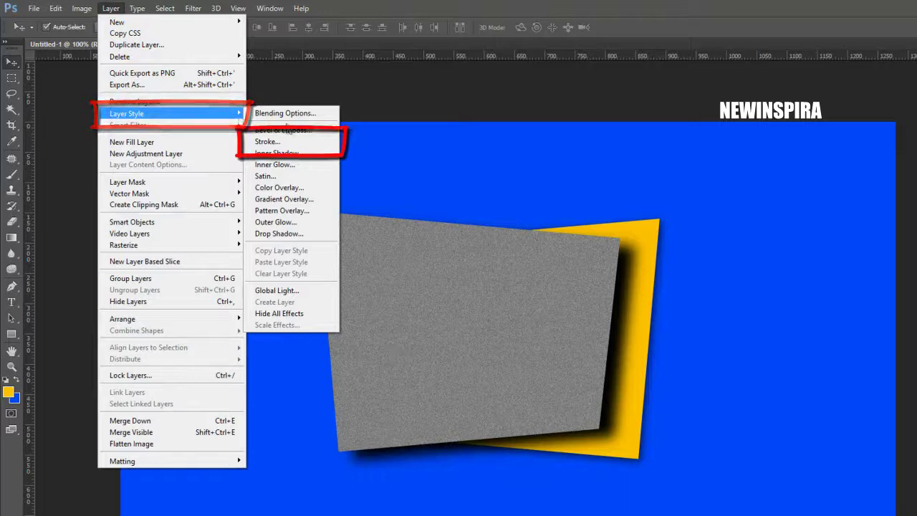
{"action": "left_click", "coordinate": [304, 145]}
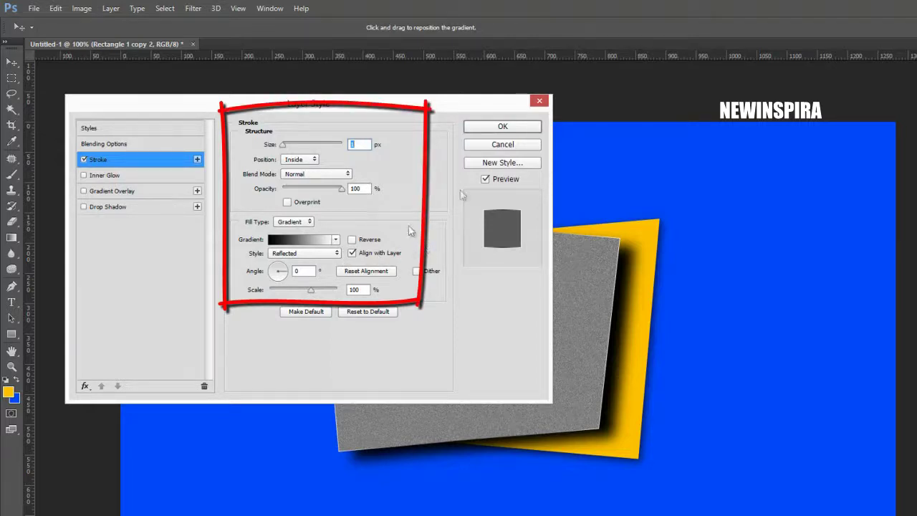
{"action": "left_click", "coordinate": [513, 127]}
{"action": "left_click", "coordinate": [362, 235]}
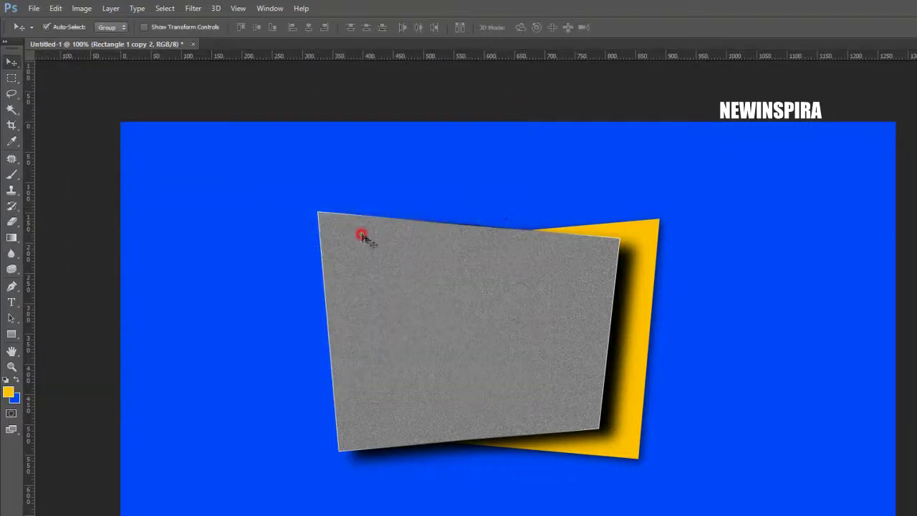
- With the Rectangular Marquee tool active, add a new empty Layer 1
{"action": "left_click", "coordinate": [12, 78]}
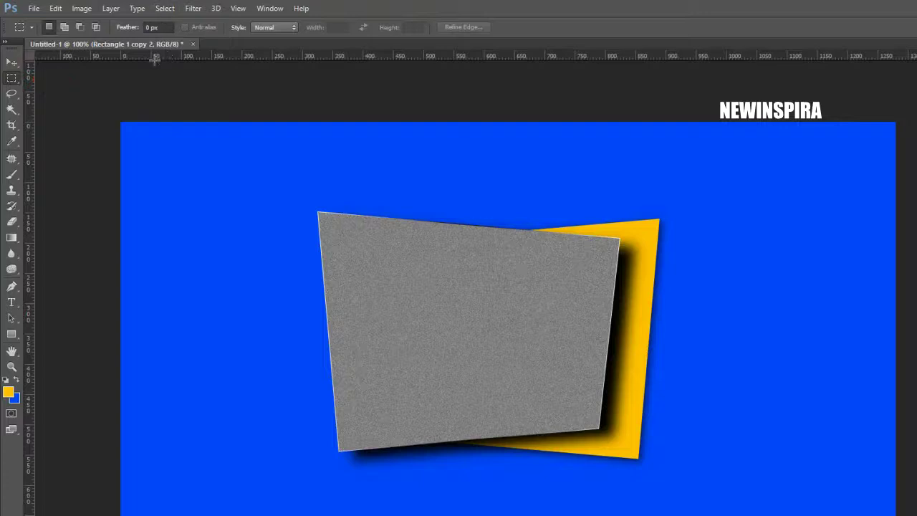
{"action": "left_click", "coordinate": [110, 8]}
{"action": "mouse_move", "coordinate": [191, 30]}
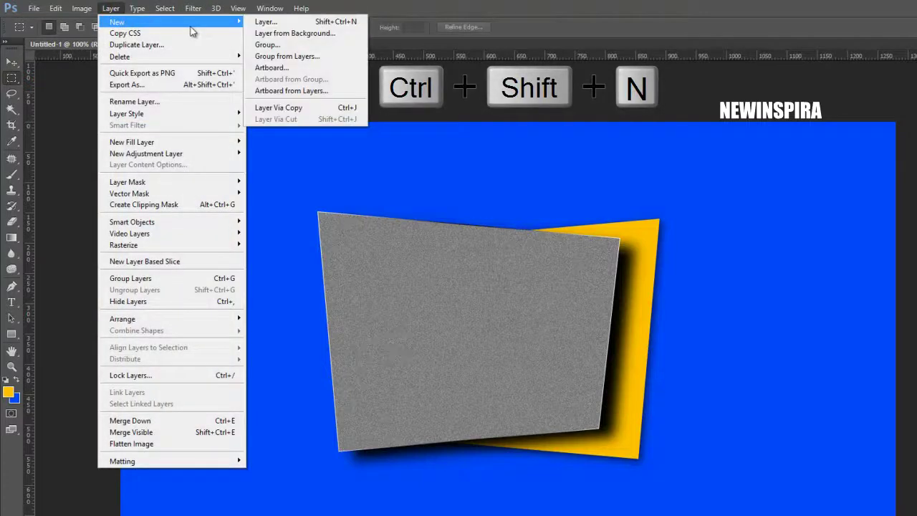
{"action": "left_click", "coordinate": [306, 21]}
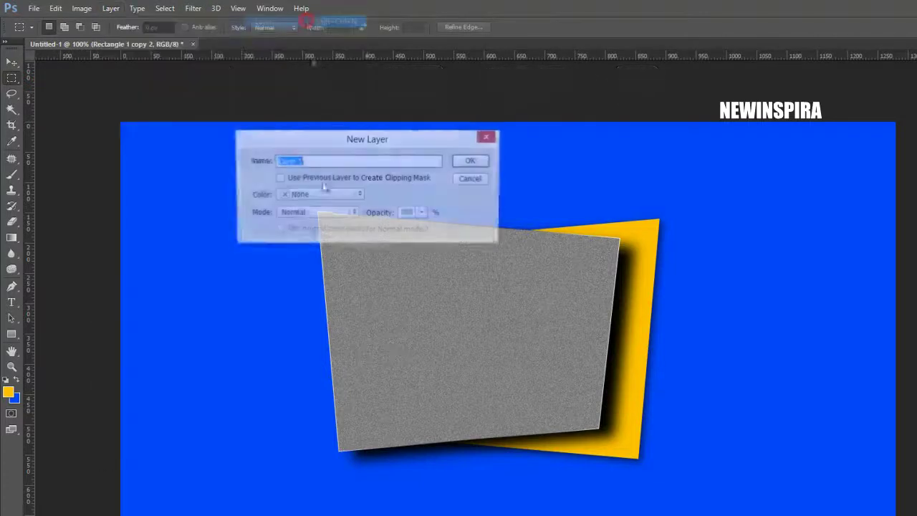
{"action": "left_click", "coordinate": [471, 162]}
- Fill a tall rectangle over the grey panel's left part with White, then deselect
{"action": "left_click_drag", "start_coordinate": [242, 157], "coordinate": [426, 510]}
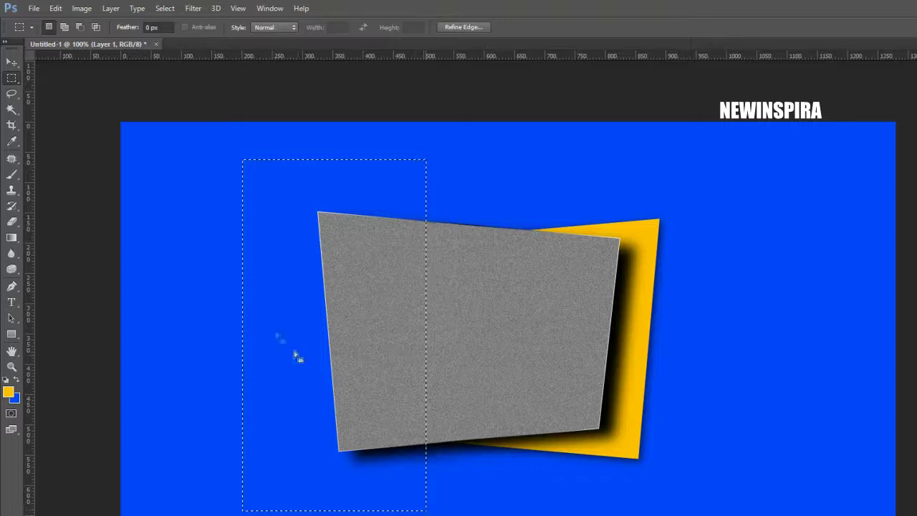
{"action": "left_click", "coordinate": [55, 8]}
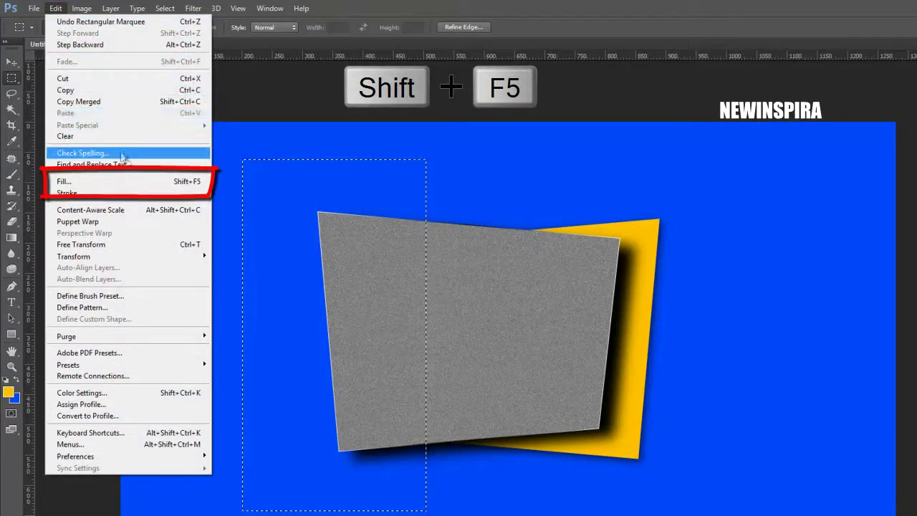
{"action": "left_click", "coordinate": [125, 181]}
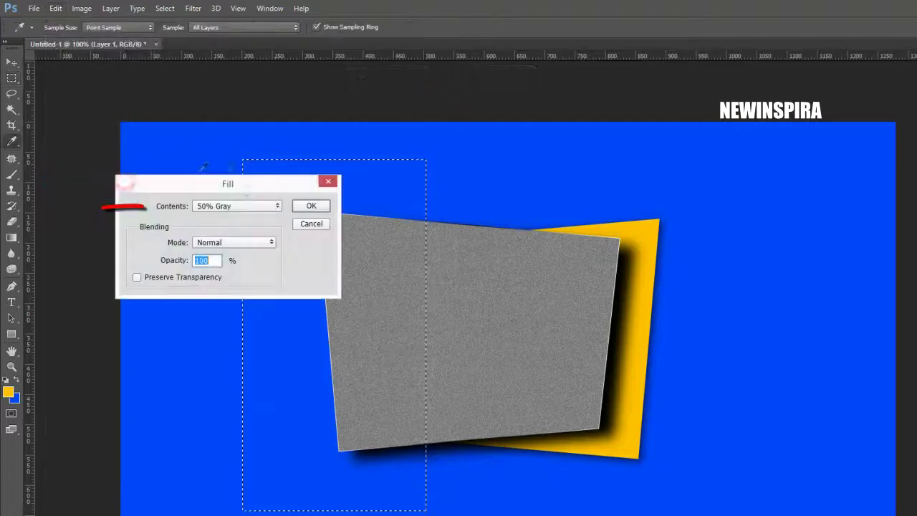
{"action": "left_click", "coordinate": [275, 206]}
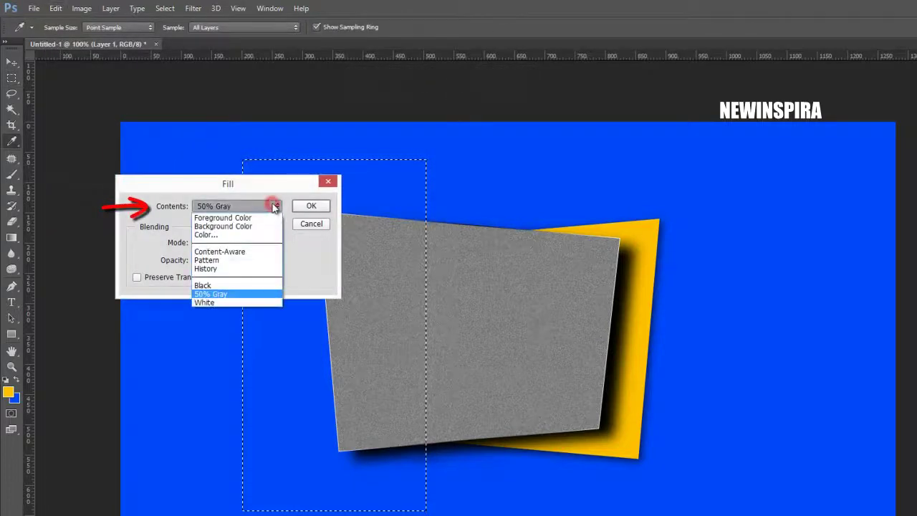
{"action": "left_click", "coordinate": [240, 301]}
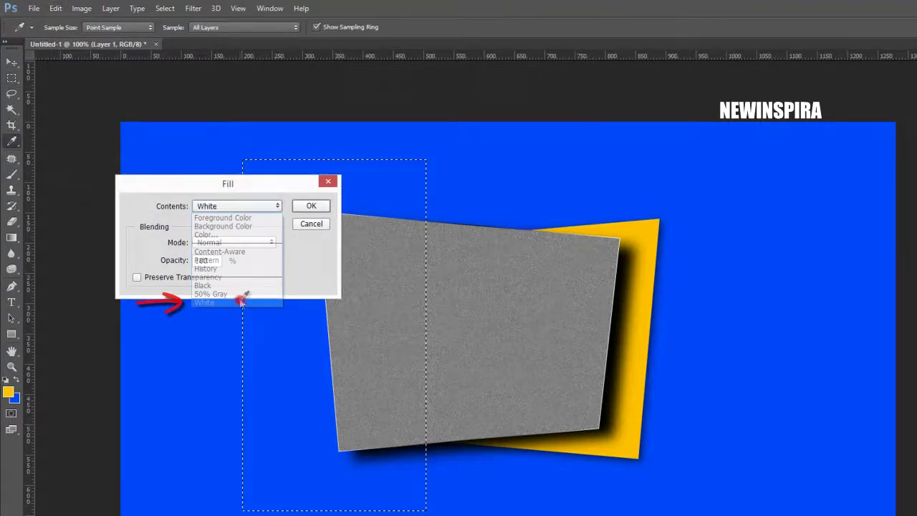
{"action": "left_click", "coordinate": [305, 207]}
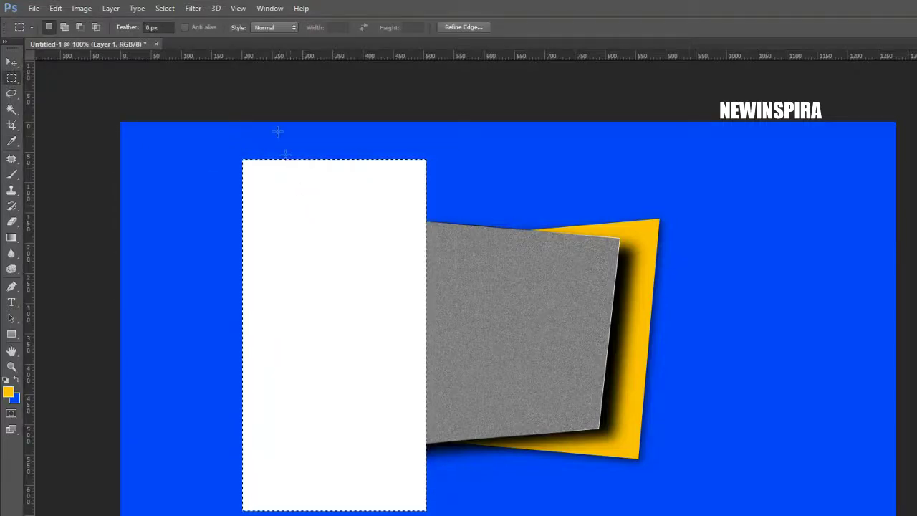
{"action": "left_click", "coordinate": [165, 8]}
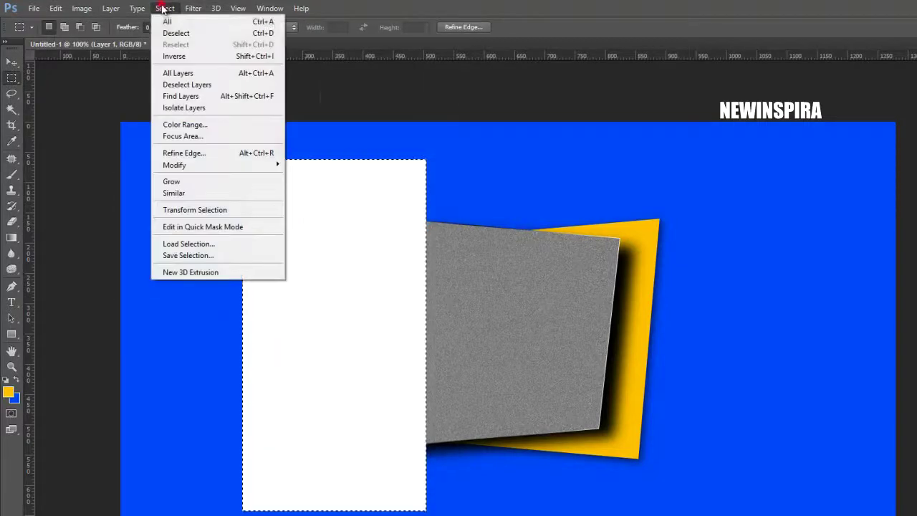
{"action": "left_click", "coordinate": [212, 33]}
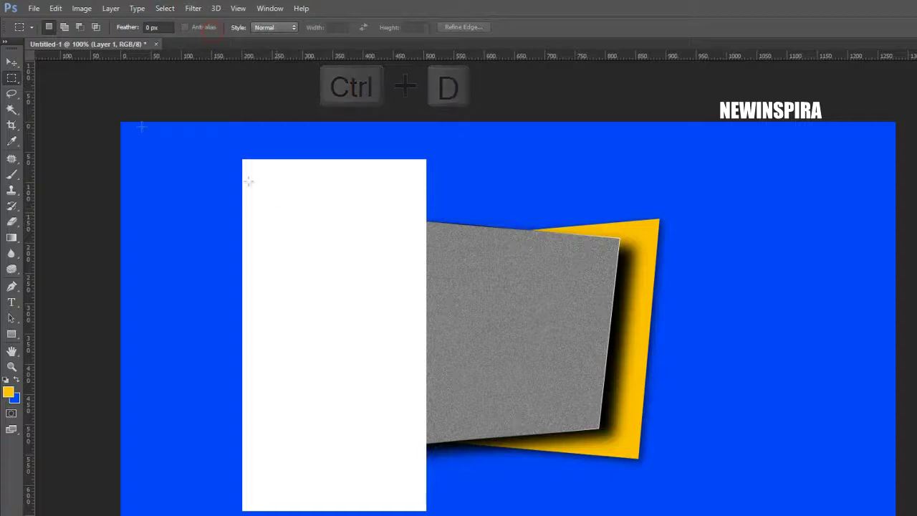
- Free-transform the white rectangle: rotate it about 12.67° and nudge it slightly right and up
{"action": "left_click", "coordinate": [55, 9]}
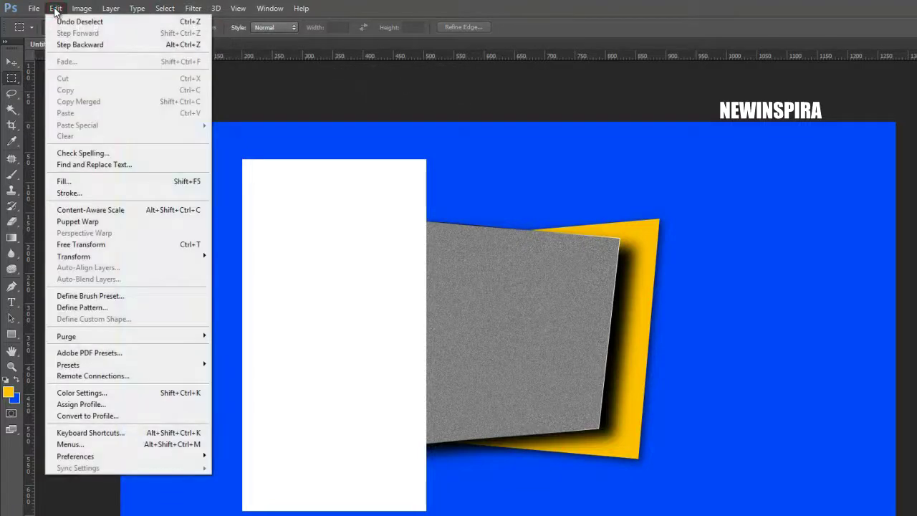
{"action": "left_click", "coordinate": [137, 245]}
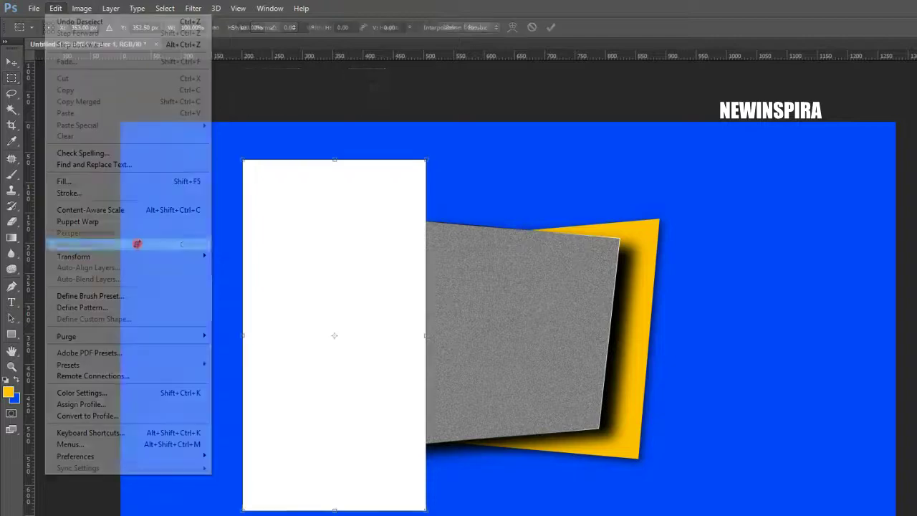
{"action": "left_click_drag", "start_coordinate": [458, 146], "coordinate": [496, 155]}
{"action": "left_click_drag", "start_coordinate": [387, 281], "coordinate": [401, 282]}
{"action": "left_click", "coordinate": [550, 29]}
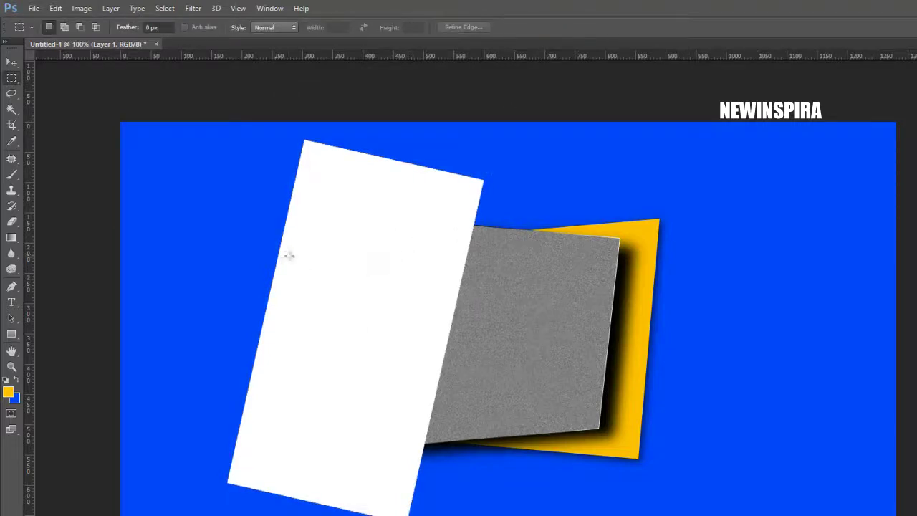
{"action": "left_click", "coordinate": [112, 8]}
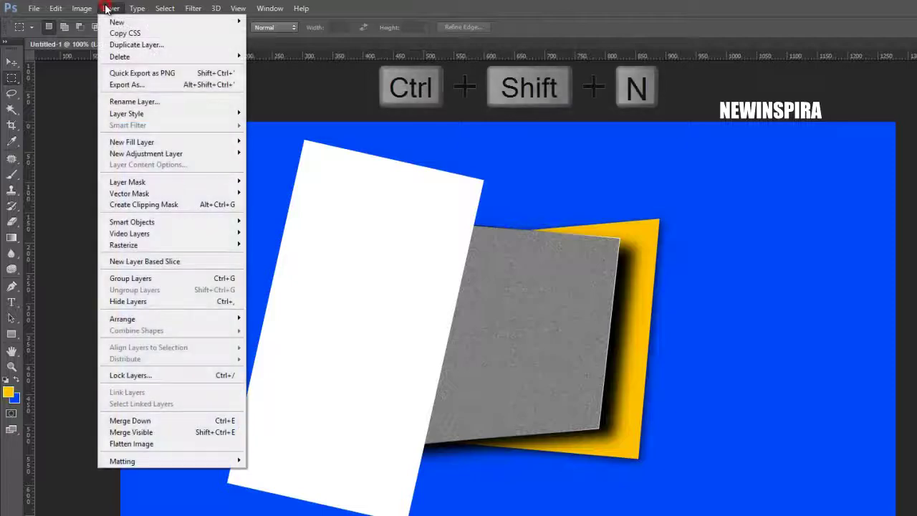
- Add a new empty Layer 2
{"action": "mouse_move", "coordinate": [172, 24]}
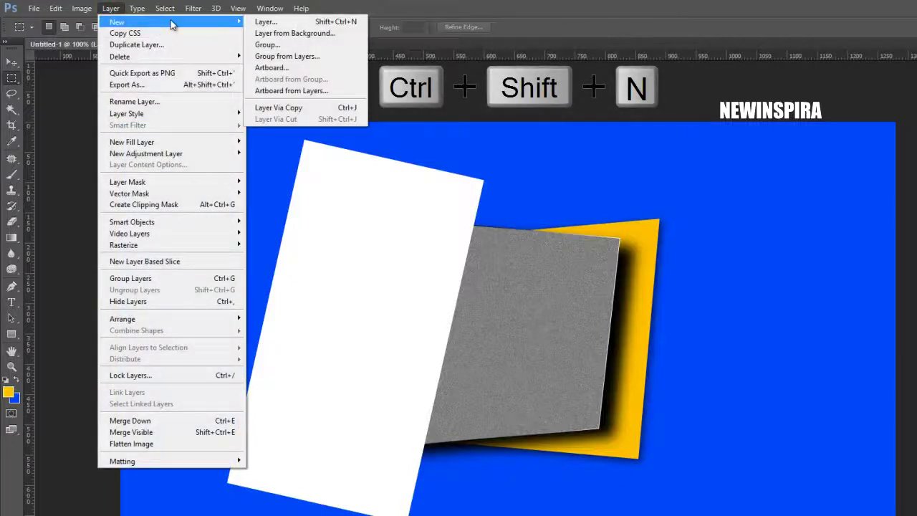
{"action": "left_click", "coordinate": [287, 25]}
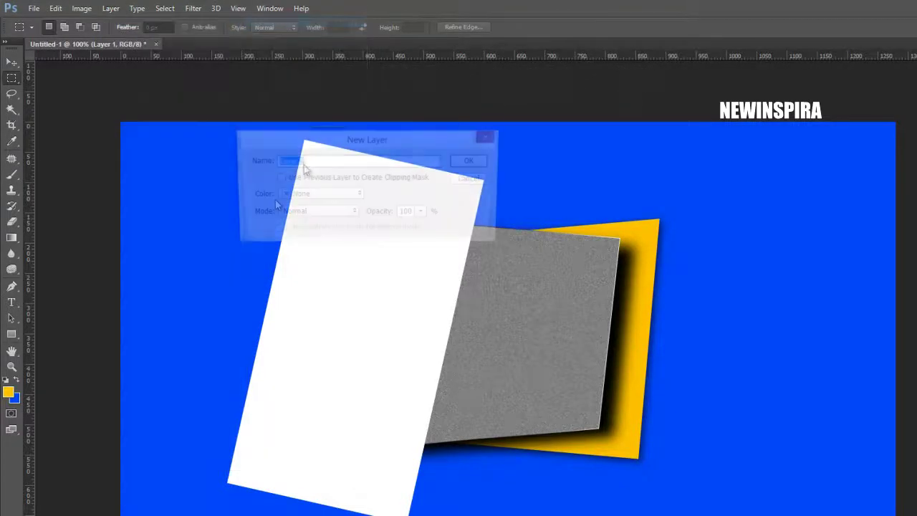
{"action": "left_click", "coordinate": [467, 163]}
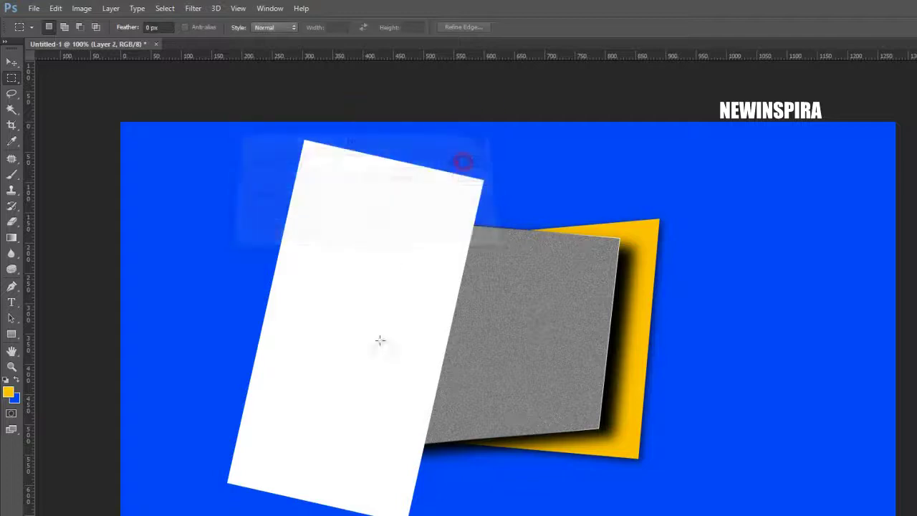
- Fill a wide horizontal strip across the canvas middle with White, then deselect
{"action": "left_click_drag", "start_coordinate": [258, 301], "coordinate": [701, 374]}
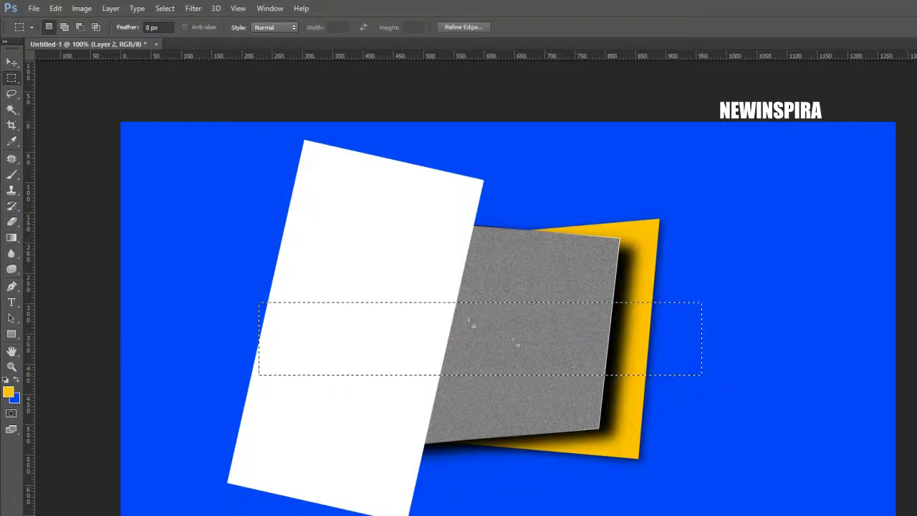
{"action": "left_click", "coordinate": [56, 10]}
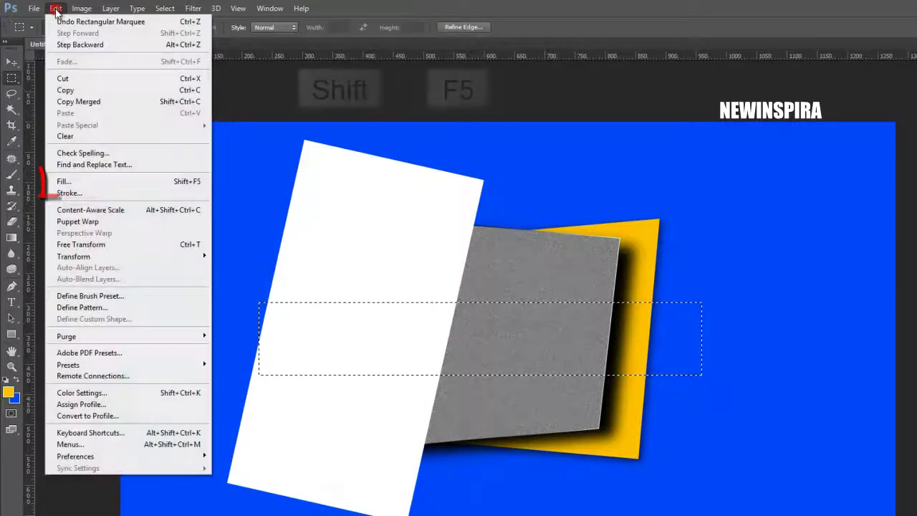
{"action": "left_click", "coordinate": [107, 184]}
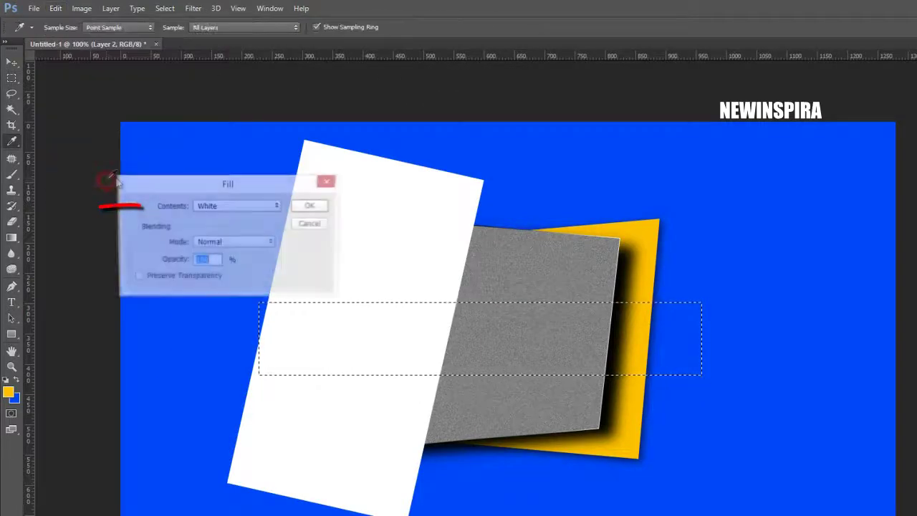
{"action": "left_click", "coordinate": [315, 206]}
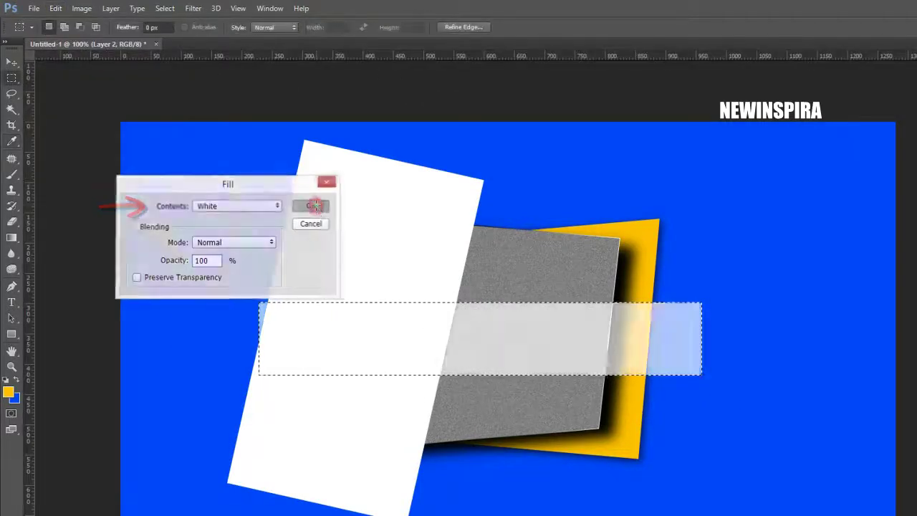
{"action": "left_click", "coordinate": [165, 8]}
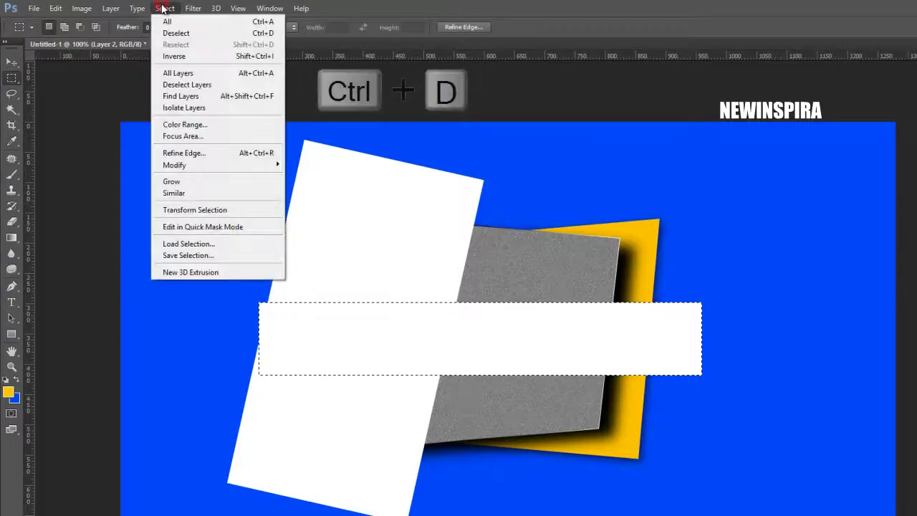
{"action": "left_click", "coordinate": [231, 33]}
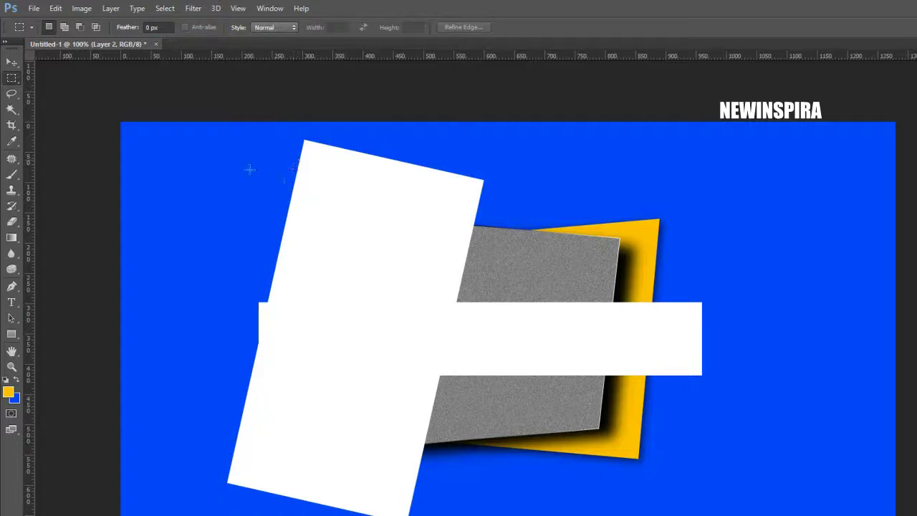
{"action": "left_click", "coordinate": [11, 61]}
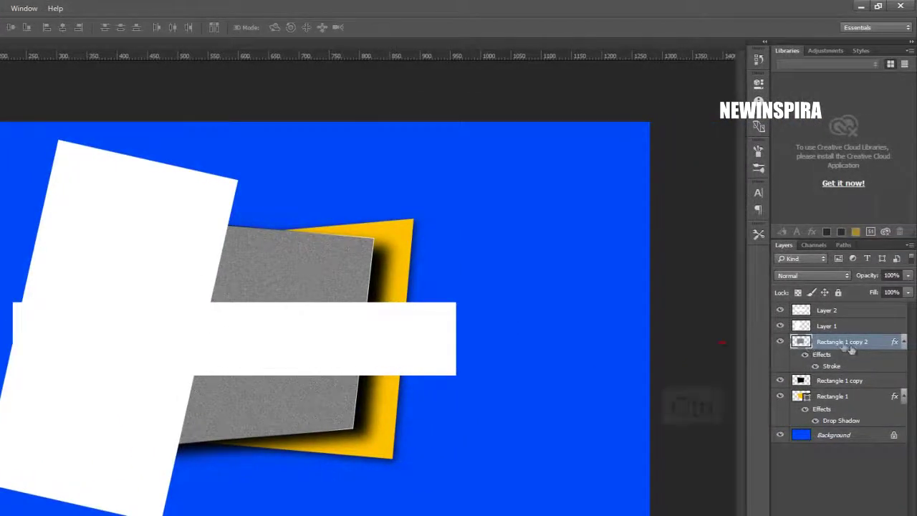
- Load the grey card's outline, invert it, and clear Layer 1's tilted rectangle outside the card
{"action": "left_click", "coordinate": [903, 342]}
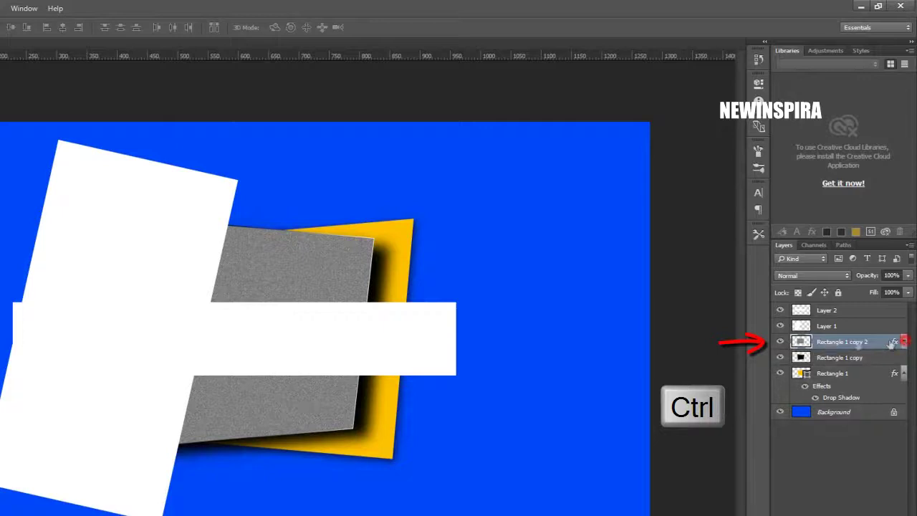
{"action": "left_click", "coordinate": [801, 342], "text": "ctrl"}
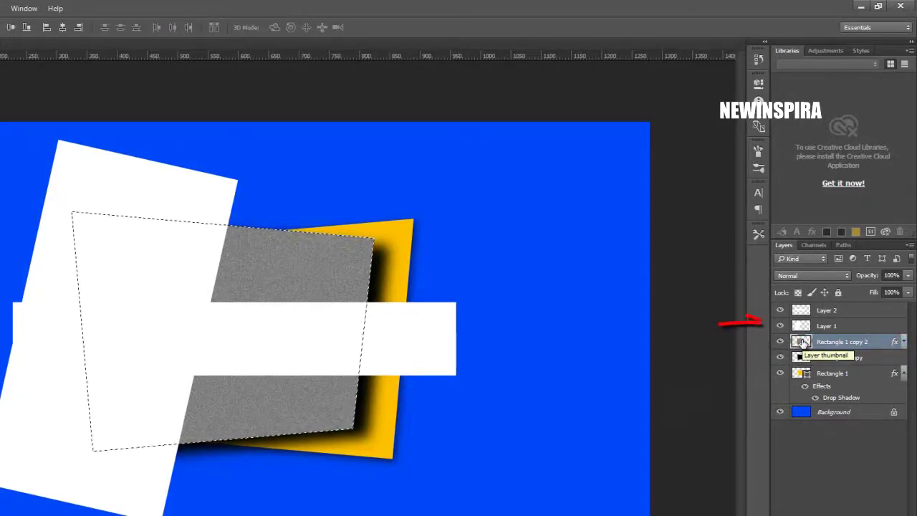
{"action": "left_click", "coordinate": [827, 326]}
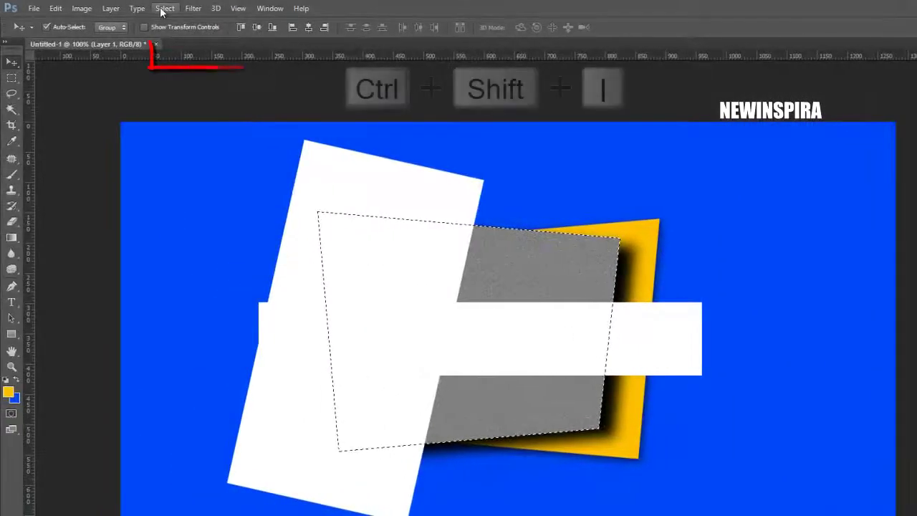
{"action": "left_click", "coordinate": [163, 8]}
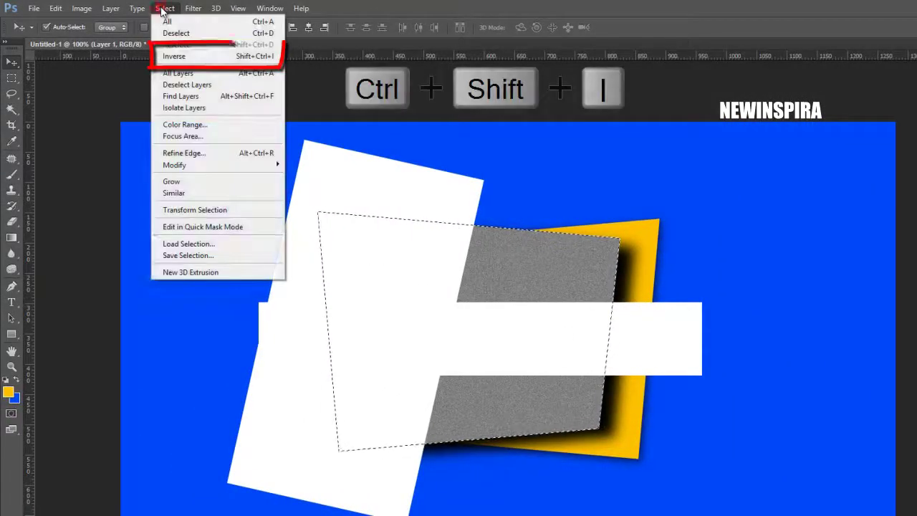
{"action": "left_click", "coordinate": [212, 55]}
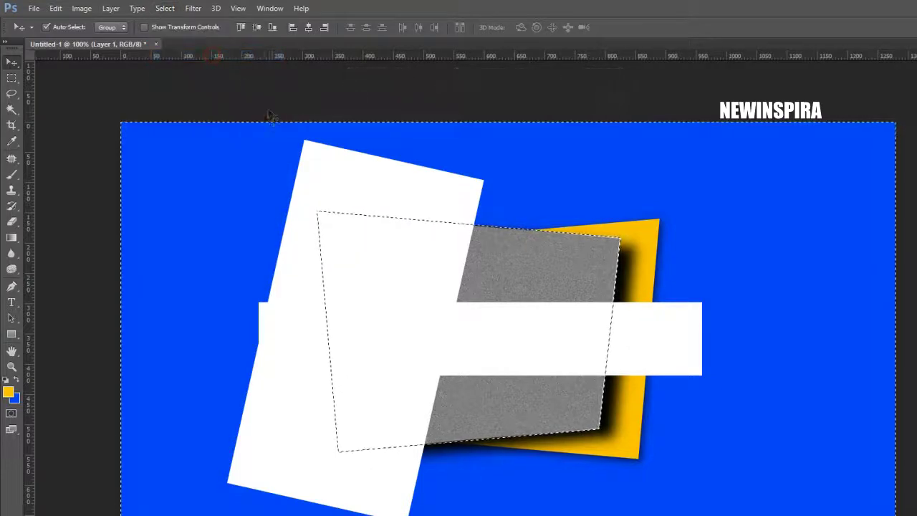
{"action": "key", "text": "Delete"}
{"action": "left_click", "coordinate": [56, 12]}
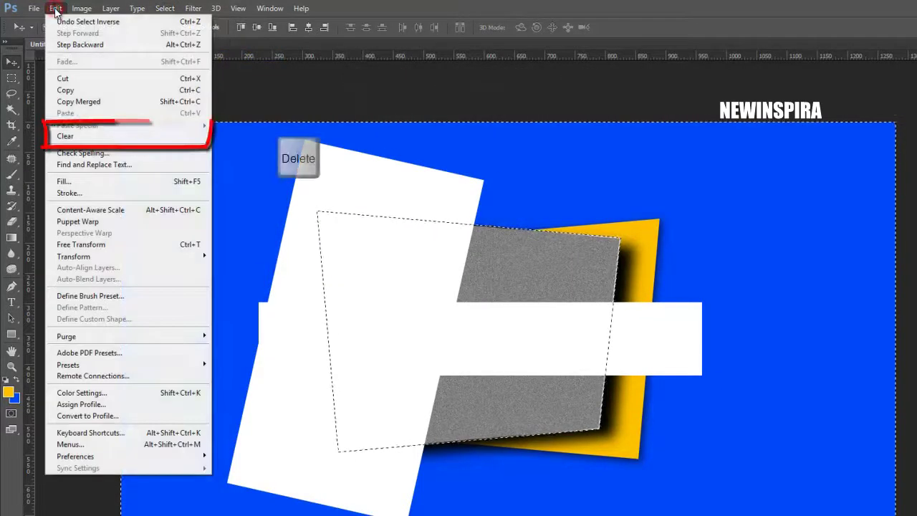
{"action": "left_click", "coordinate": [123, 139]}
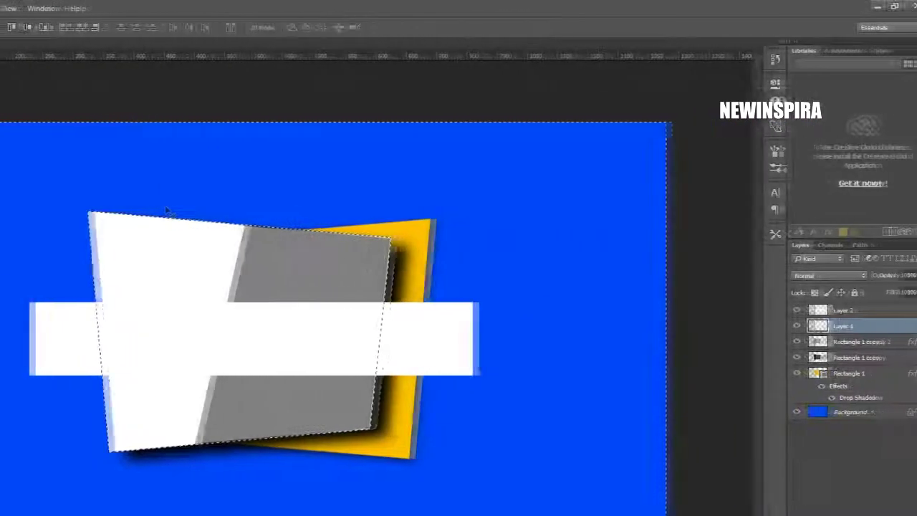
- Clear Layer 2's white band outside the card, then deselect
{"action": "left_click", "coordinate": [831, 310]}
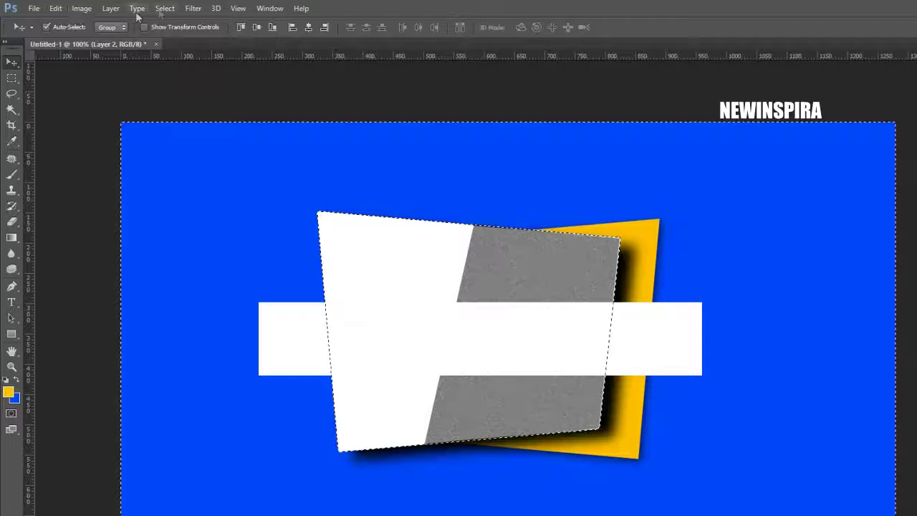
{"action": "left_click", "coordinate": [56, 8]}
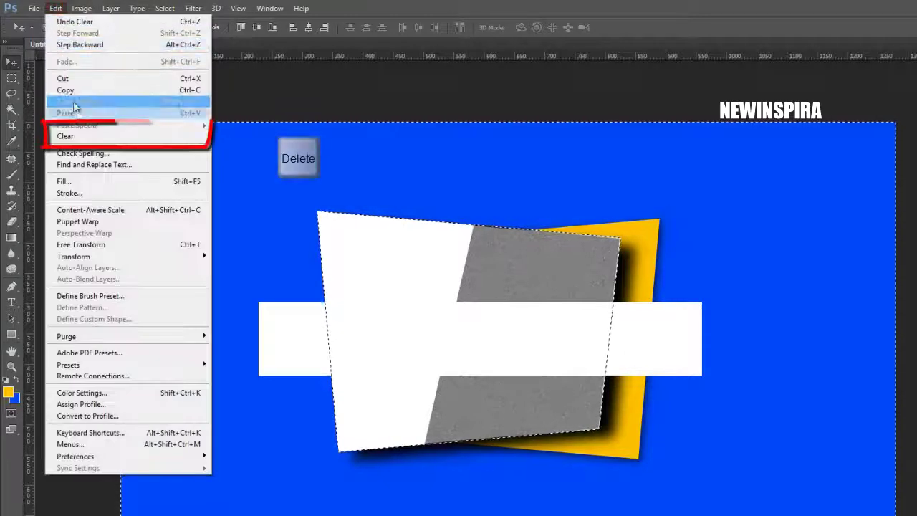
{"action": "left_click", "coordinate": [129, 140]}
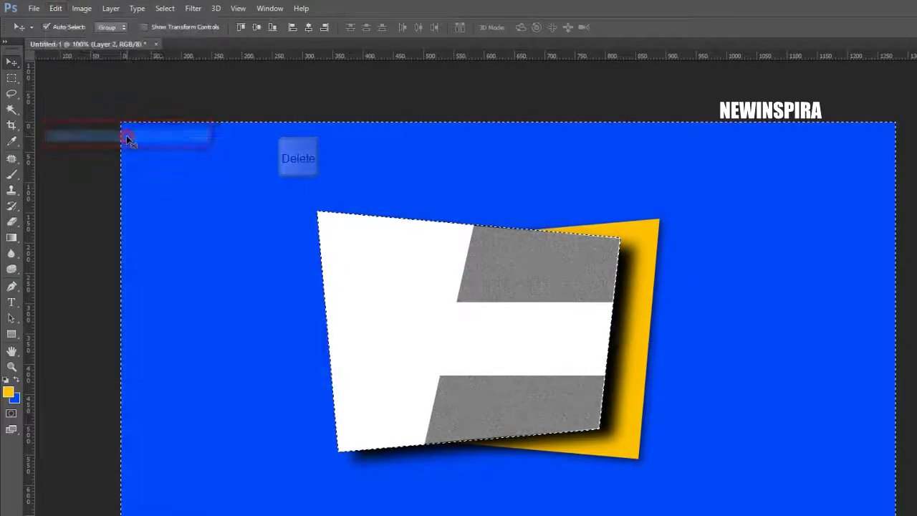
{"action": "left_click", "coordinate": [164, 8]}
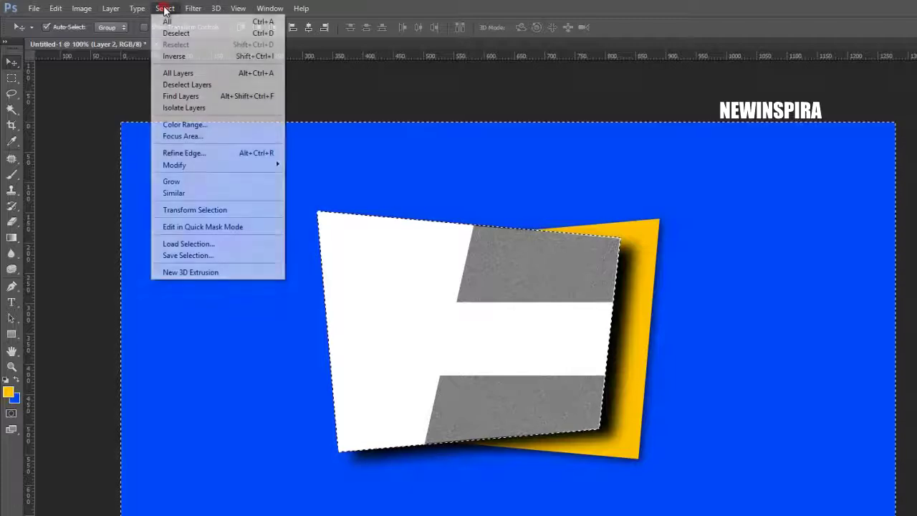
{"action": "left_click", "coordinate": [217, 33]}
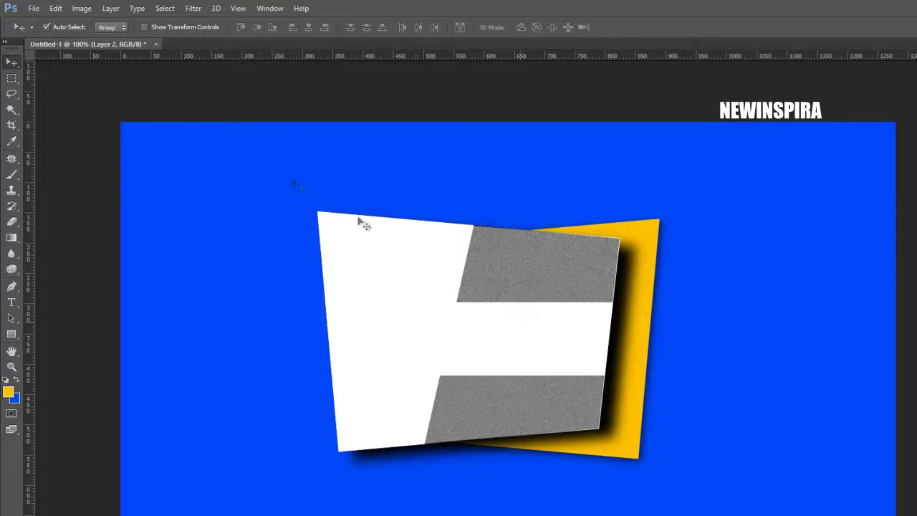
- Apply the Add Noise filter to the white band on Layer 2
{"action": "left_click", "coordinate": [193, 8]}
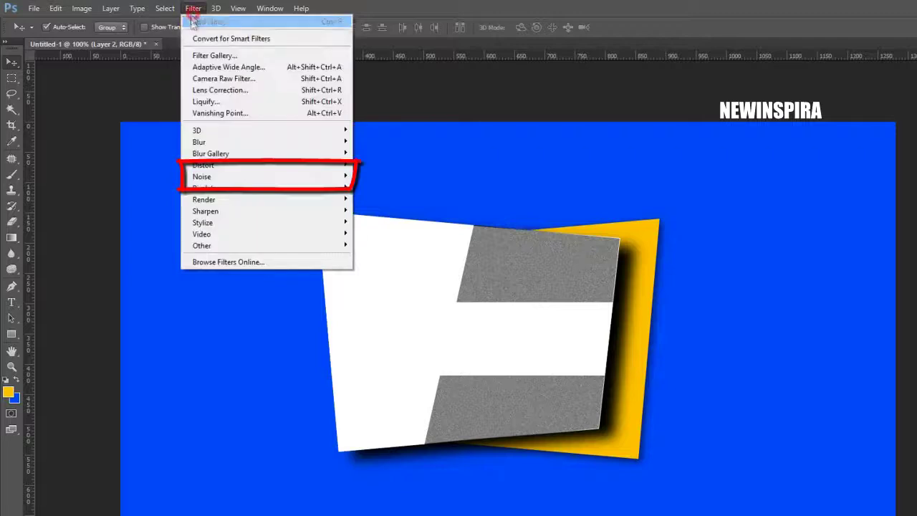
{"action": "mouse_move", "coordinate": [245, 178]}
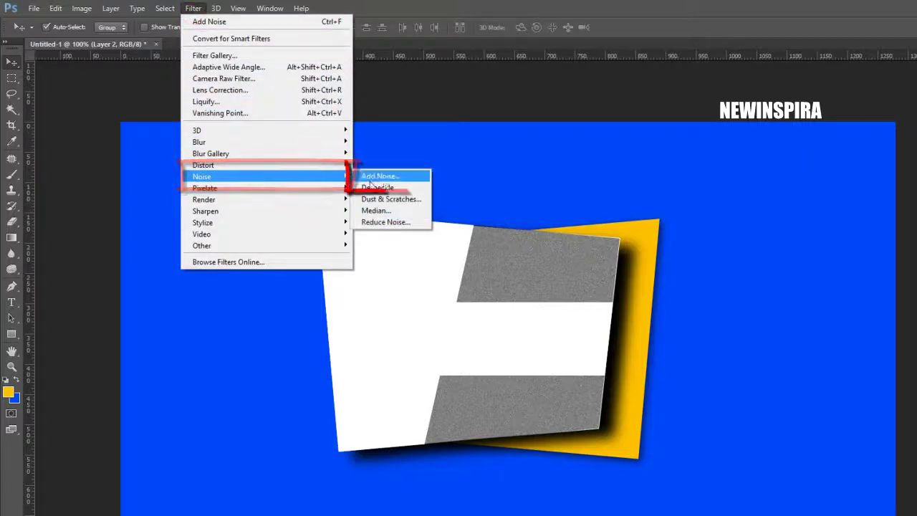
{"action": "left_click", "coordinate": [406, 178]}
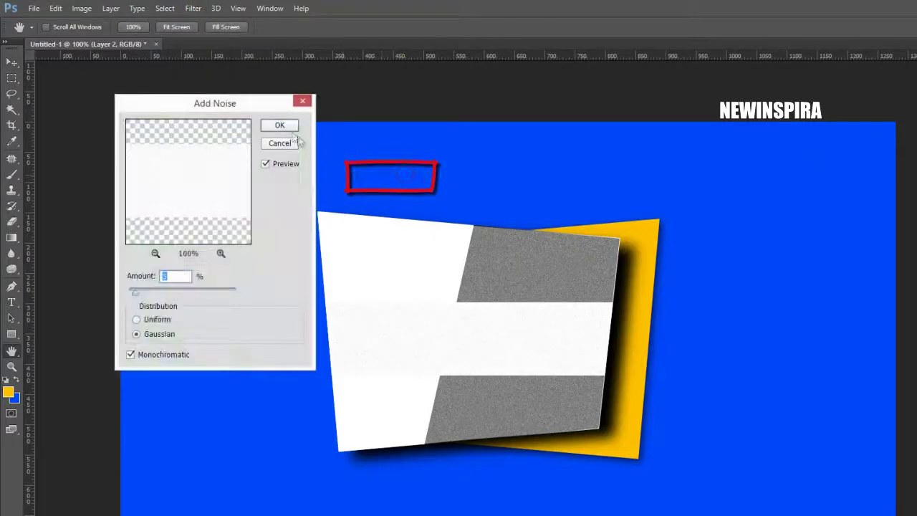
{"action": "left_click", "coordinate": [285, 127]}
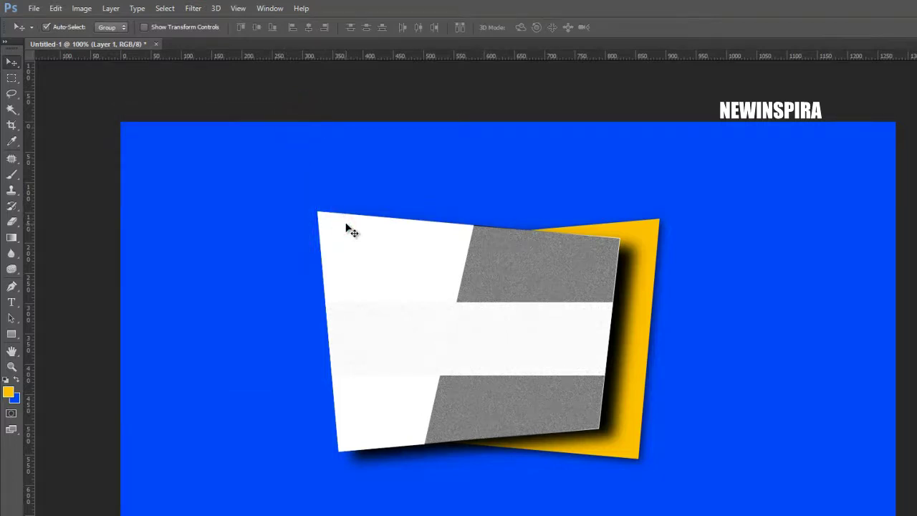
- Apply the same Add Noise filter to Layer 1's tilted white rectangle
{"action": "left_click", "coordinate": [202, 10]}
{"action": "mouse_move", "coordinate": [237, 181]}
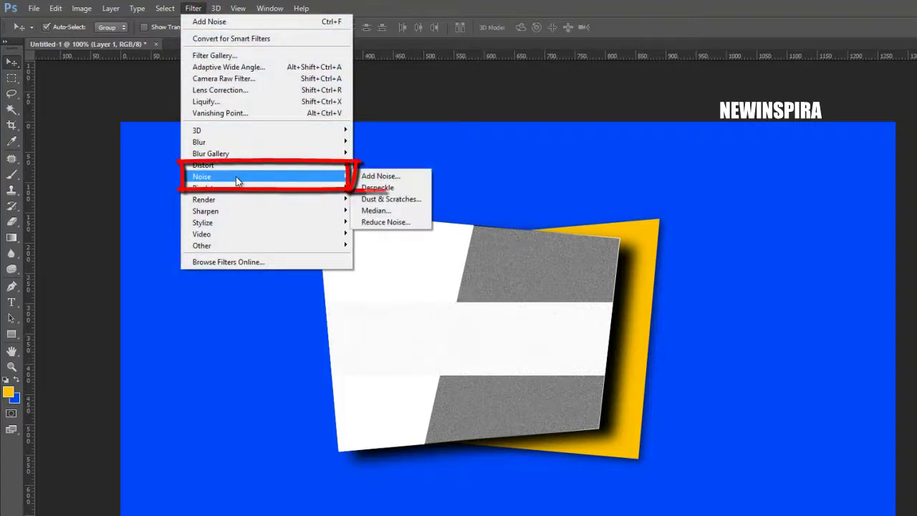
{"action": "left_click", "coordinate": [416, 176]}
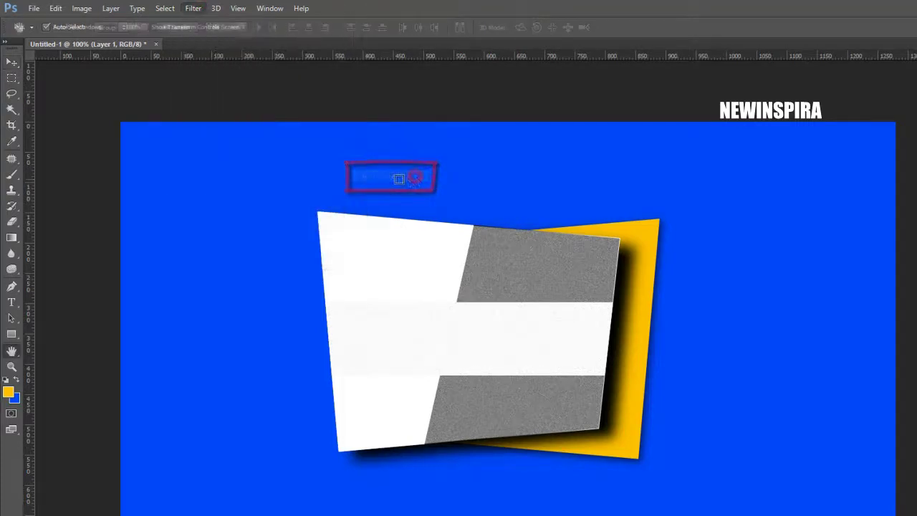
{"action": "left_click", "coordinate": [280, 126]}
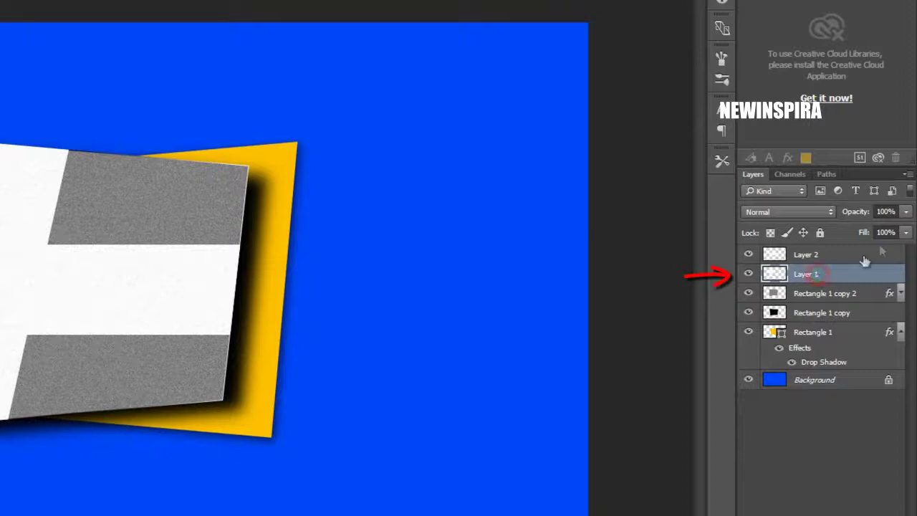
- Set layer Fill to 30% for Layer 1 and Rectangle 1 copy 2, and 0% for Rectangle 1 copy
{"action": "left_click", "coordinate": [886, 232]}
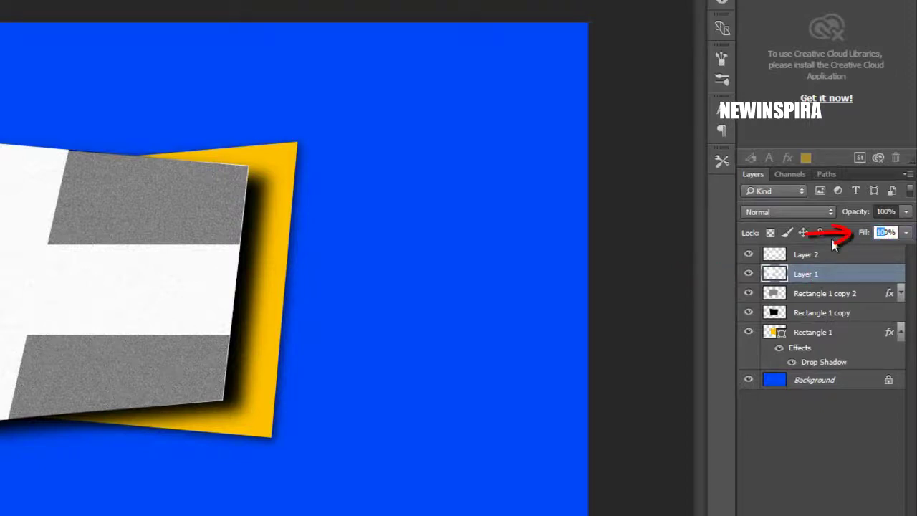
{"action": "type", "text": "30"}
{"action": "key", "text": "Return"}
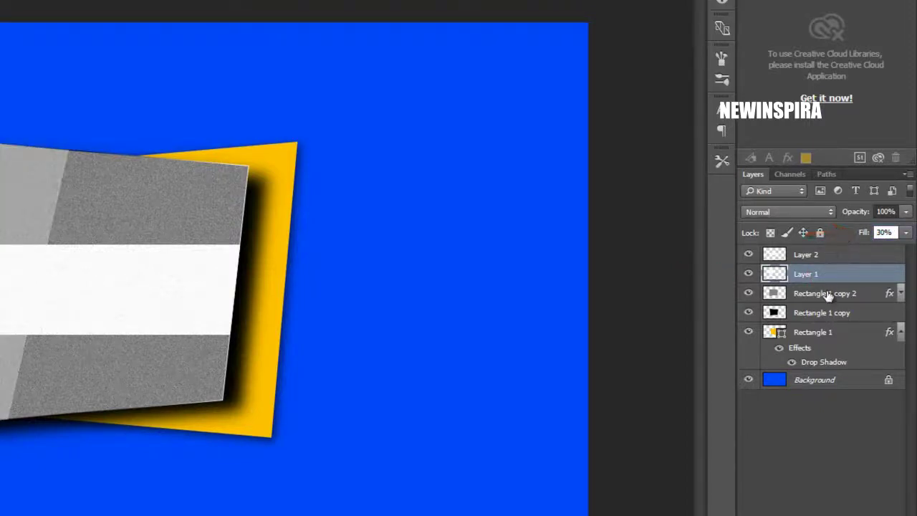
{"action": "left_click", "coordinate": [826, 295]}
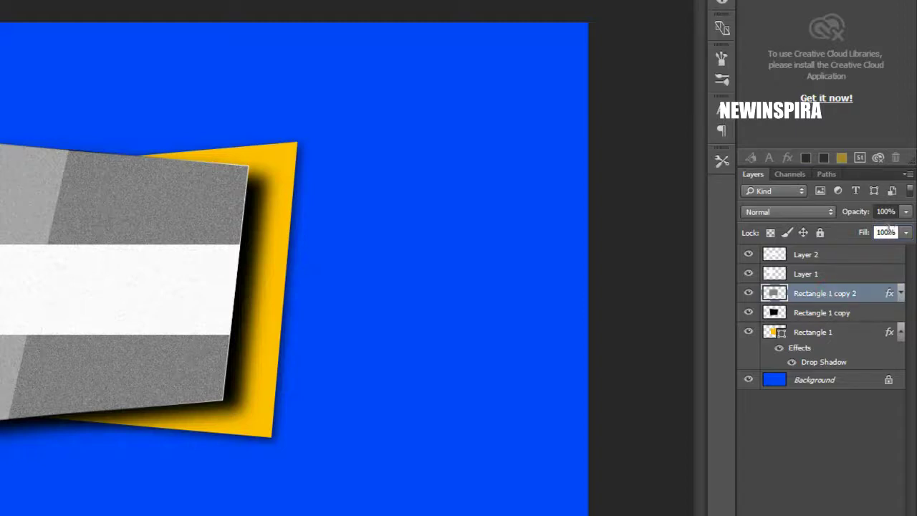
{"action": "type", "text": "30"}
{"action": "key", "text": "Return"}
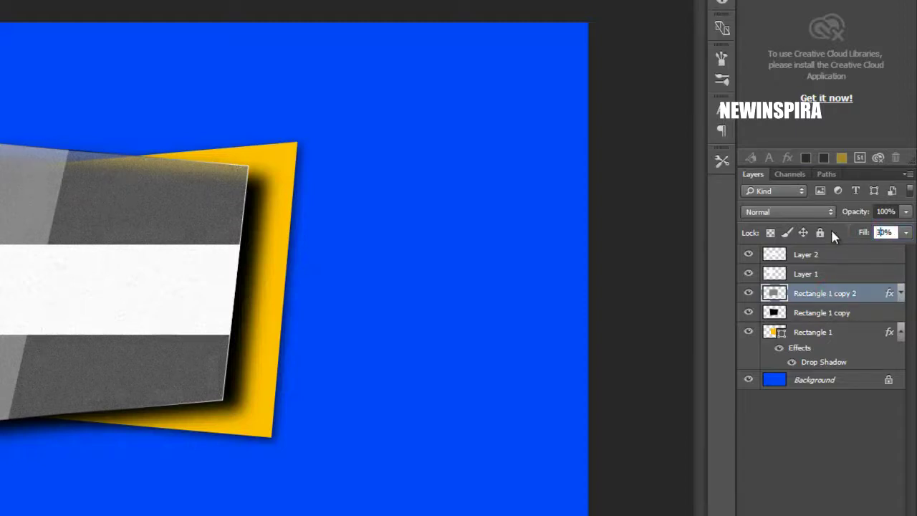
{"action": "left_click", "coordinate": [895, 232]}
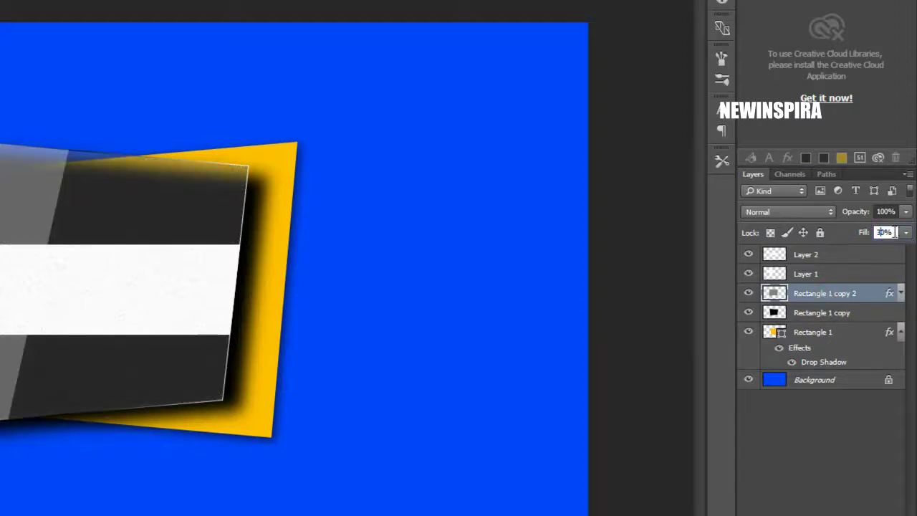
{"action": "left_click", "coordinate": [835, 315]}
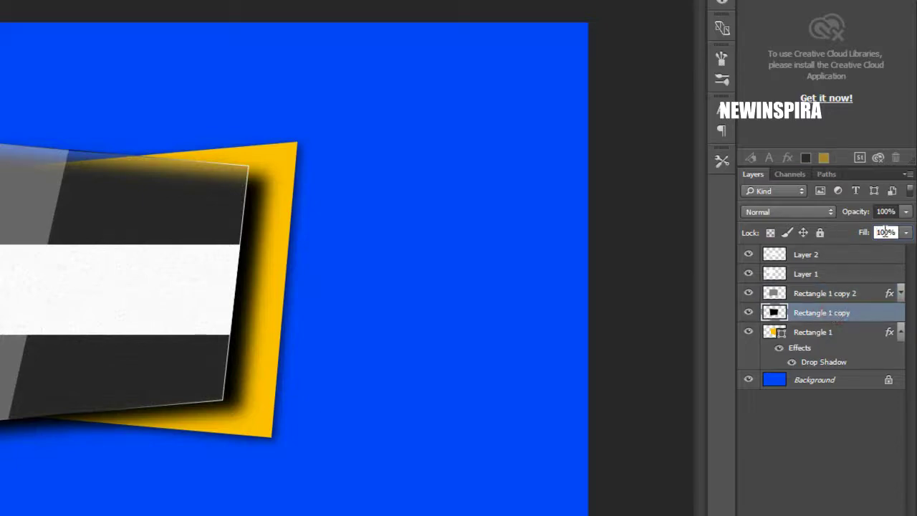
{"action": "type", "text": "0"}
{"action": "key", "text": "Return"}
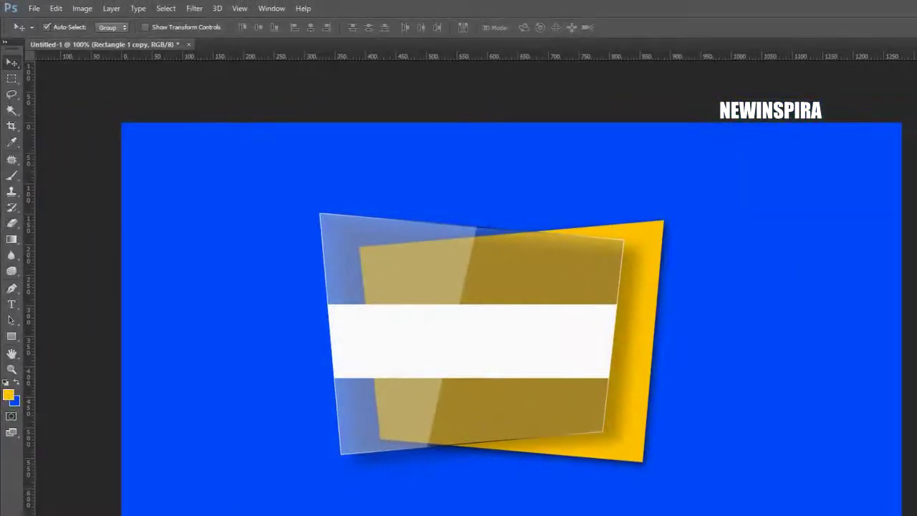
{"action": "key", "text": "ctrl+shift+alt+n"}
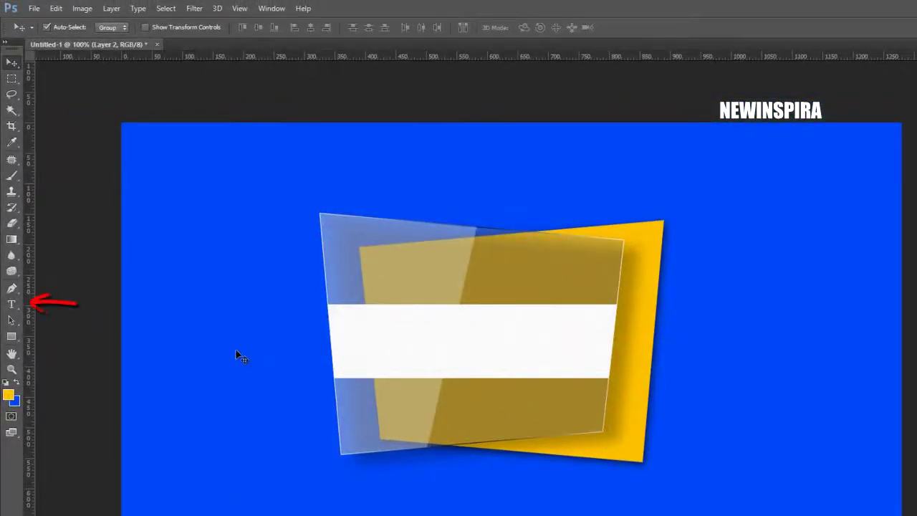
- Add yellow Impact 48 pt text 'YOUR TEXT HERE' and centre it on the white band
{"action": "left_click", "coordinate": [12, 305]}
{"action": "left_click", "coordinate": [359, 345]}
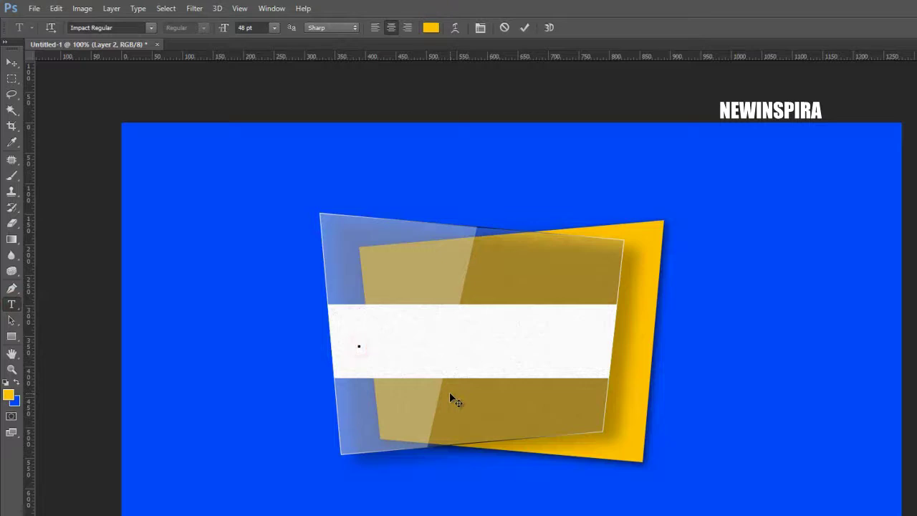
{"action": "type", "text": "YOUR"}
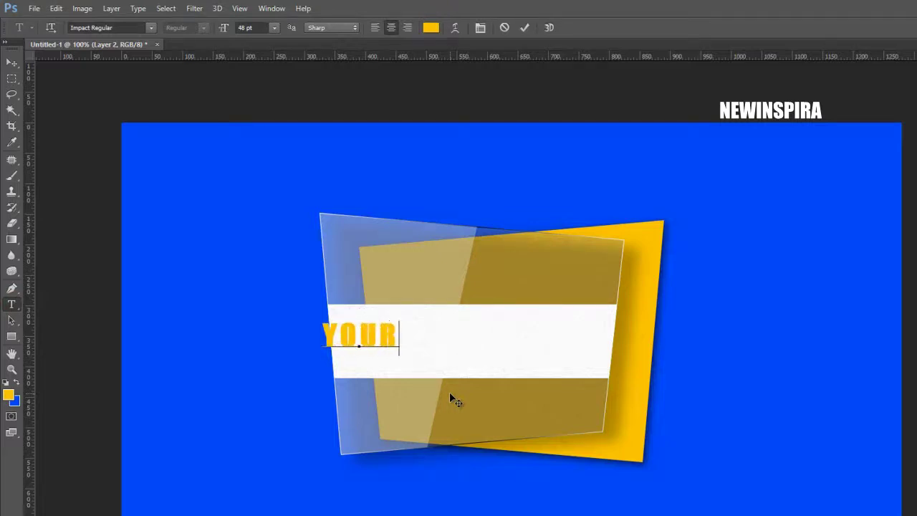
{"action": "type", "text": " TEXT HERE"}
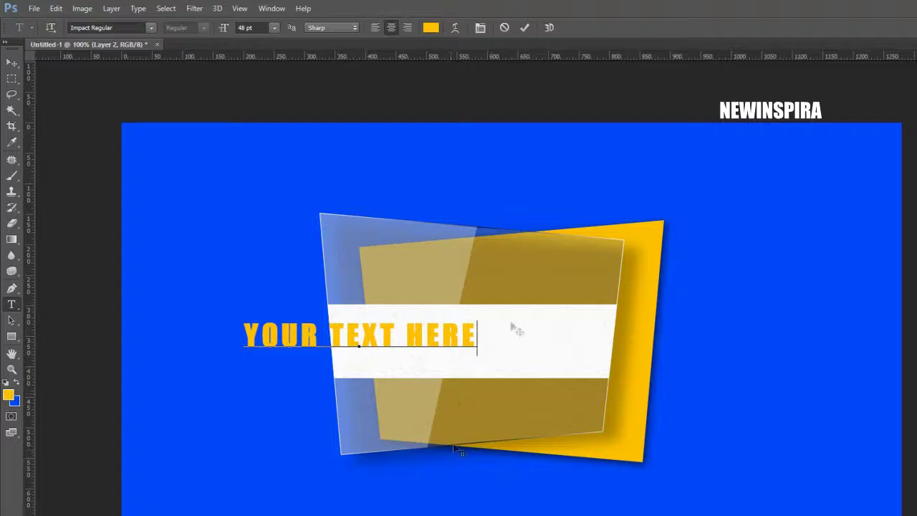
{"action": "left_click", "coordinate": [525, 28]}
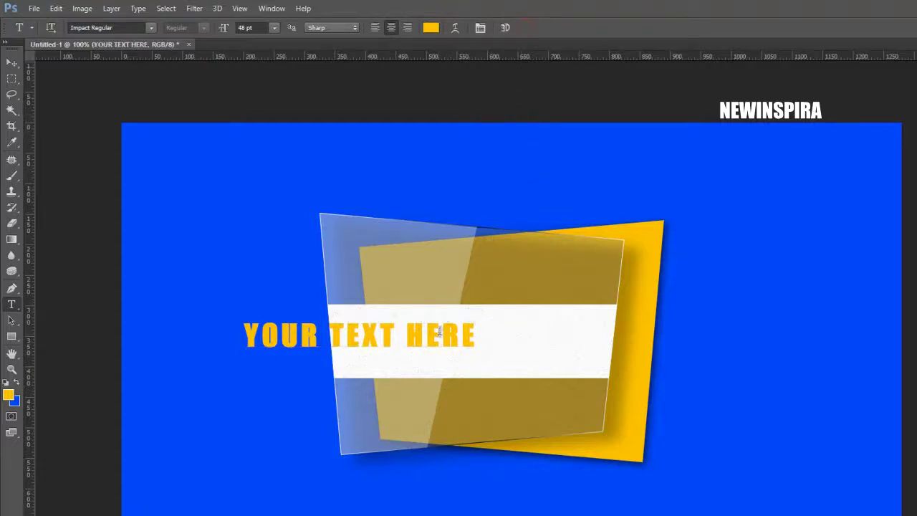
{"action": "left_click", "coordinate": [11, 63]}
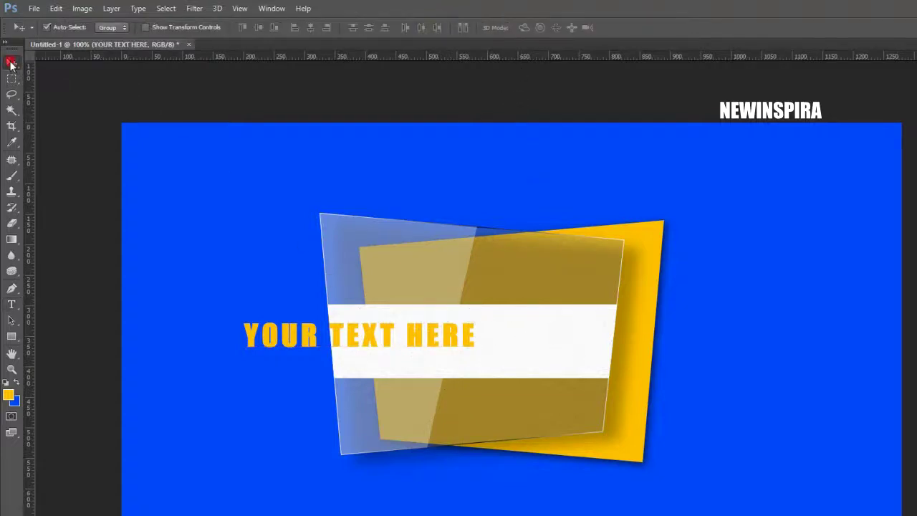
{"action": "left_click_drag", "start_coordinate": [367, 366], "coordinate": [422, 348]}
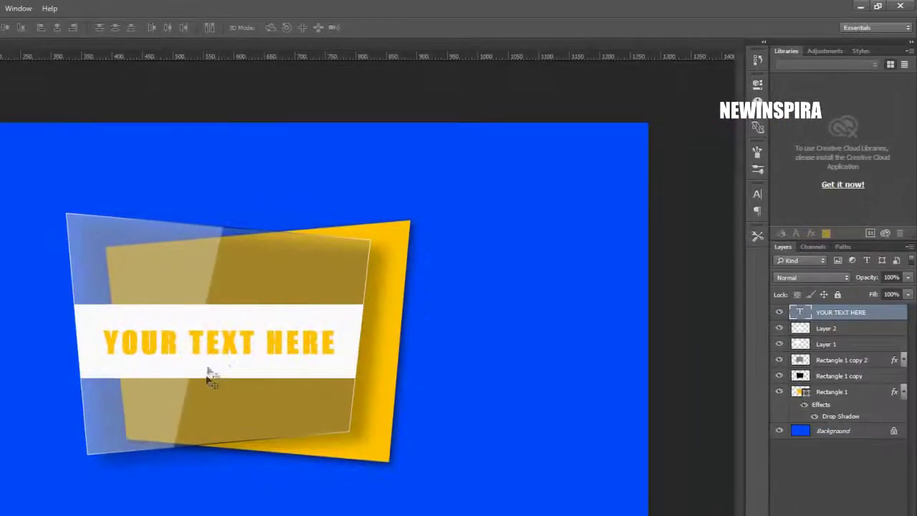
- Cut the 'YOUR TEXT HERE' letter shapes out of Layer 2's white band and hide the text layer
{"action": "left_click", "coordinate": [799, 315], "text": "ctrl"}
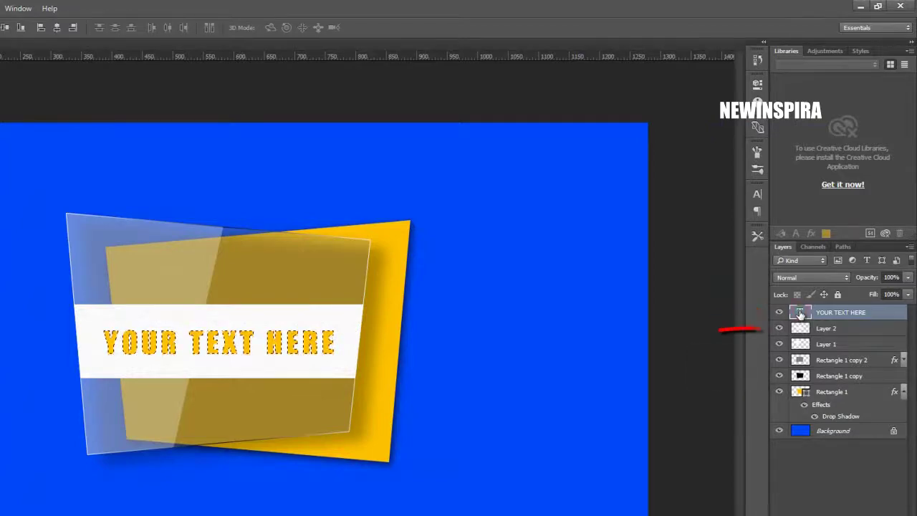
{"action": "left_click", "coordinate": [778, 312]}
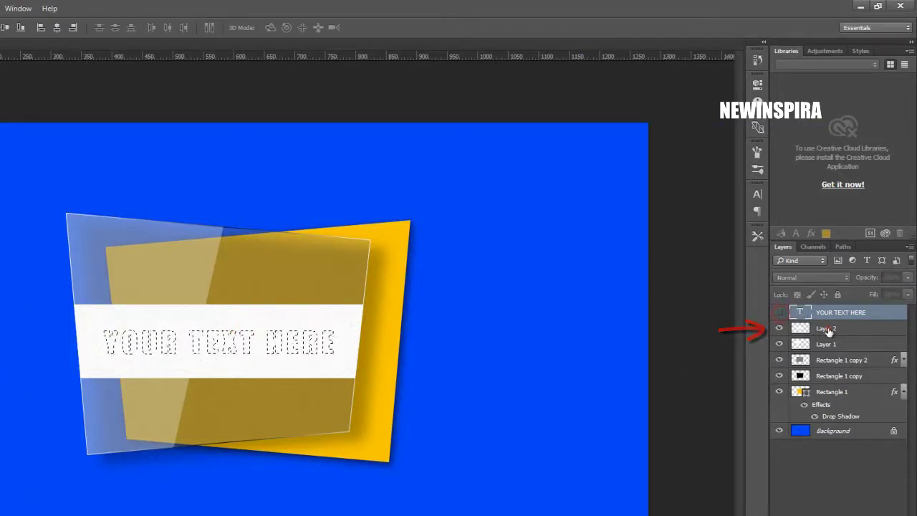
{"action": "left_click", "coordinate": [828, 329]}
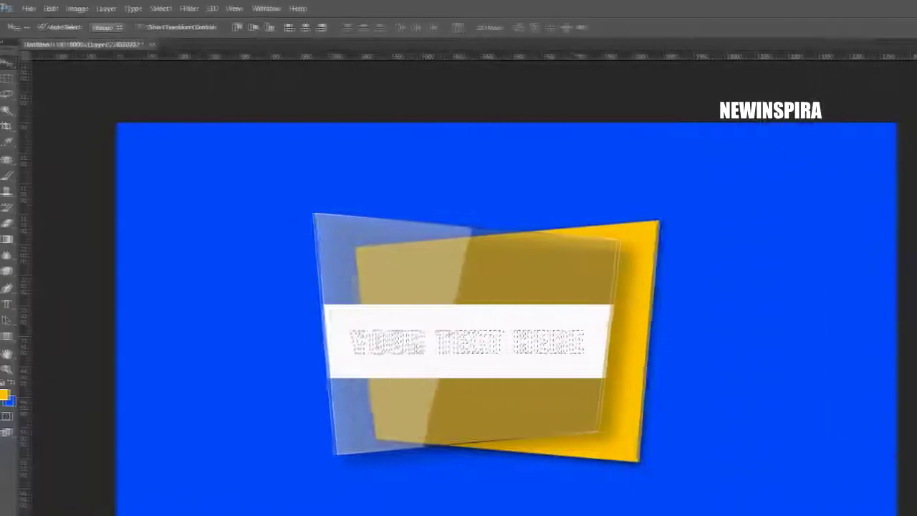
{"action": "left_click", "coordinate": [56, 9]}
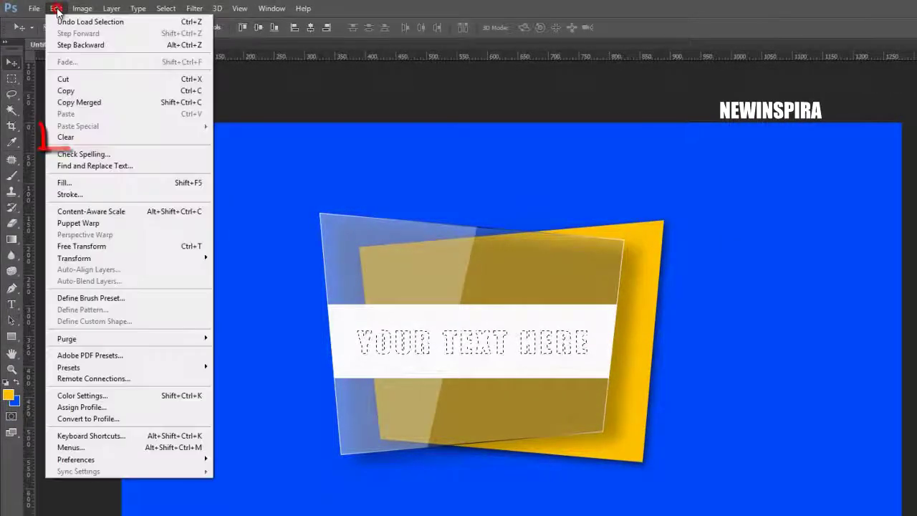
{"action": "left_click", "coordinate": [110, 140]}
{"action": "key", "text": "ctrl+d"}
{"action": "left_click", "coordinate": [159, 13]}
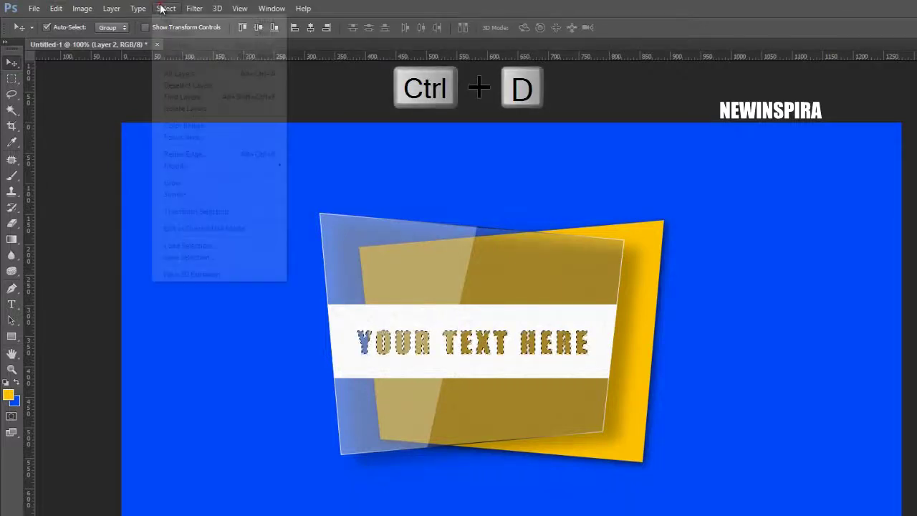